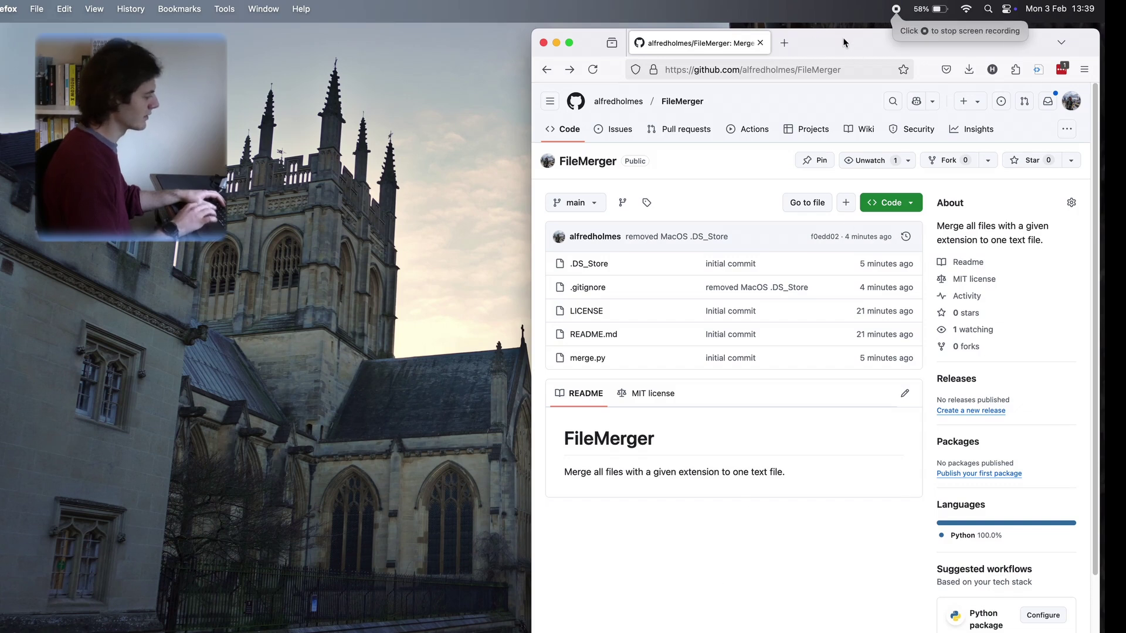
- Dismiss the address bar suggestions and open merge.py in the FileMerger repository, scrolling across its code
{"action": "left_click", "coordinate": [784, 71]}
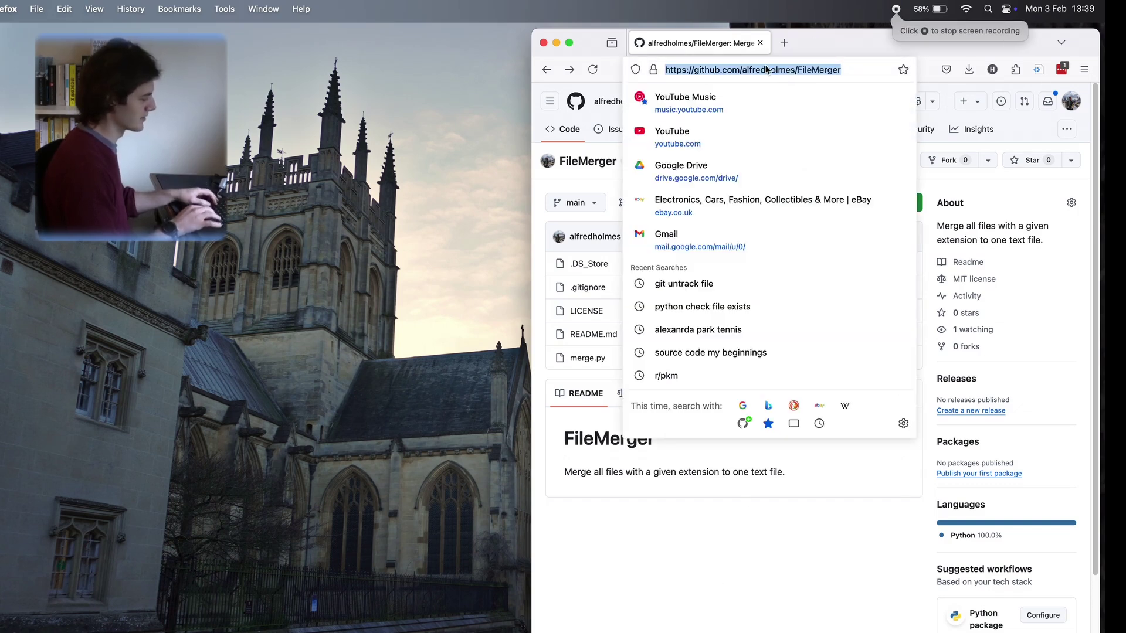
{"action": "key", "text": "Escape"}
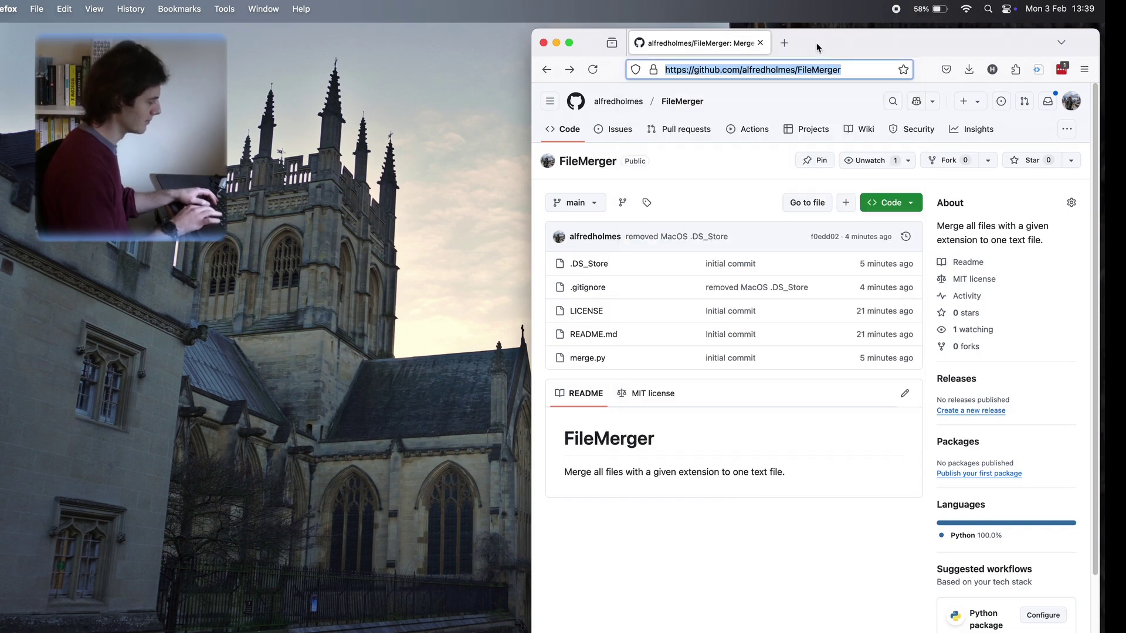
{"action": "left_click", "coordinate": [804, 99]}
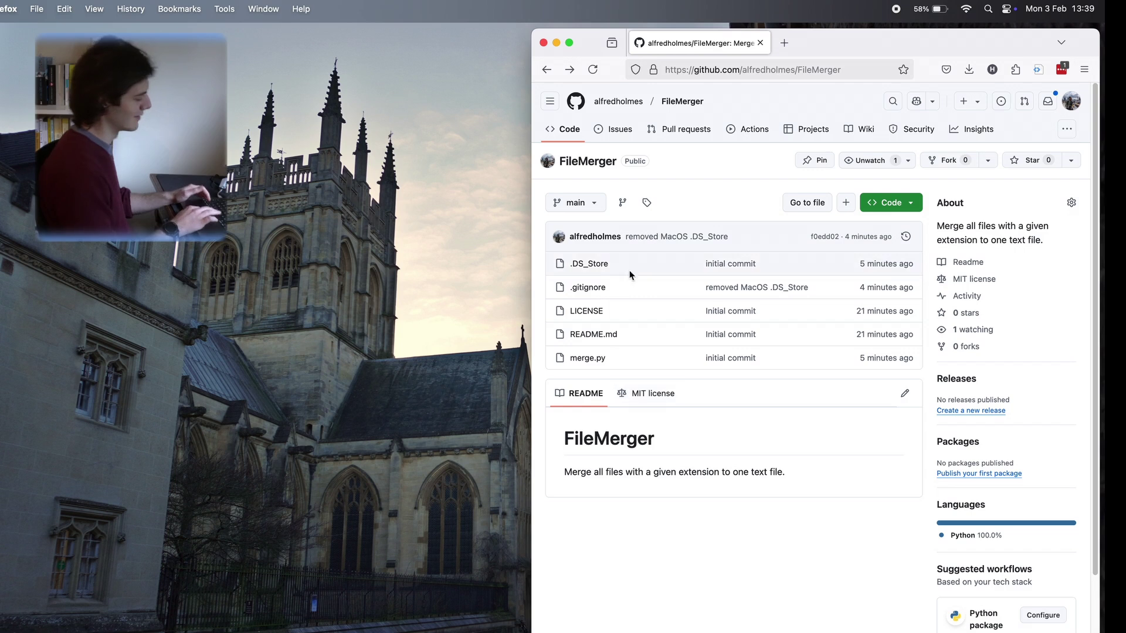
{"action": "left_click", "coordinate": [588, 358]}
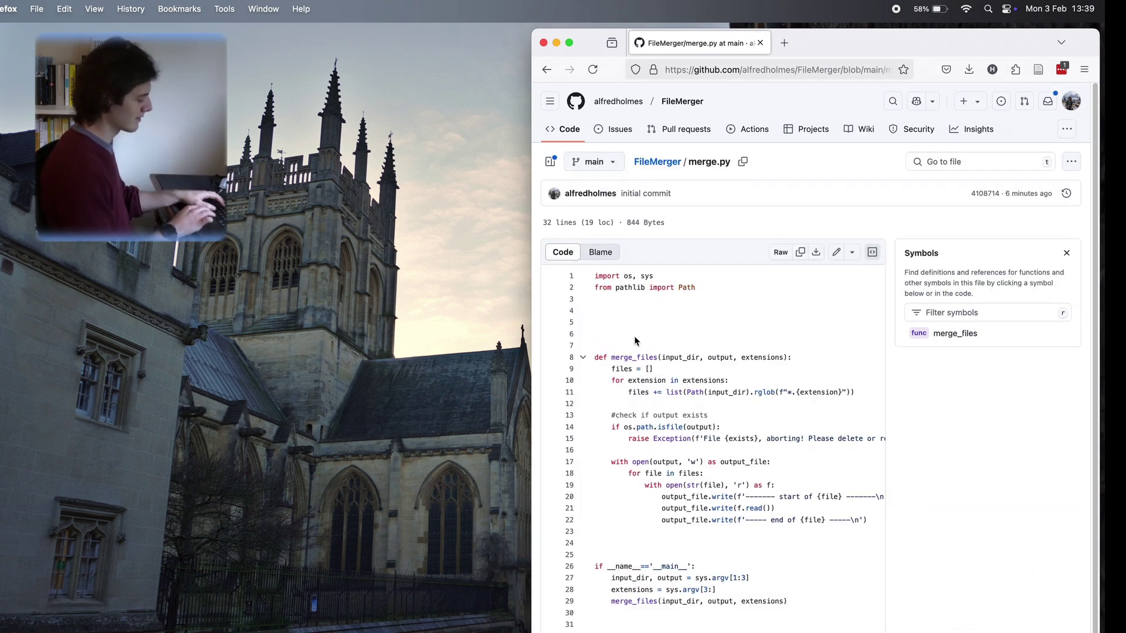
{"action": "scroll", "coordinate": [649, 411], "scroll_direction": "right", "scroll_amount": 4}
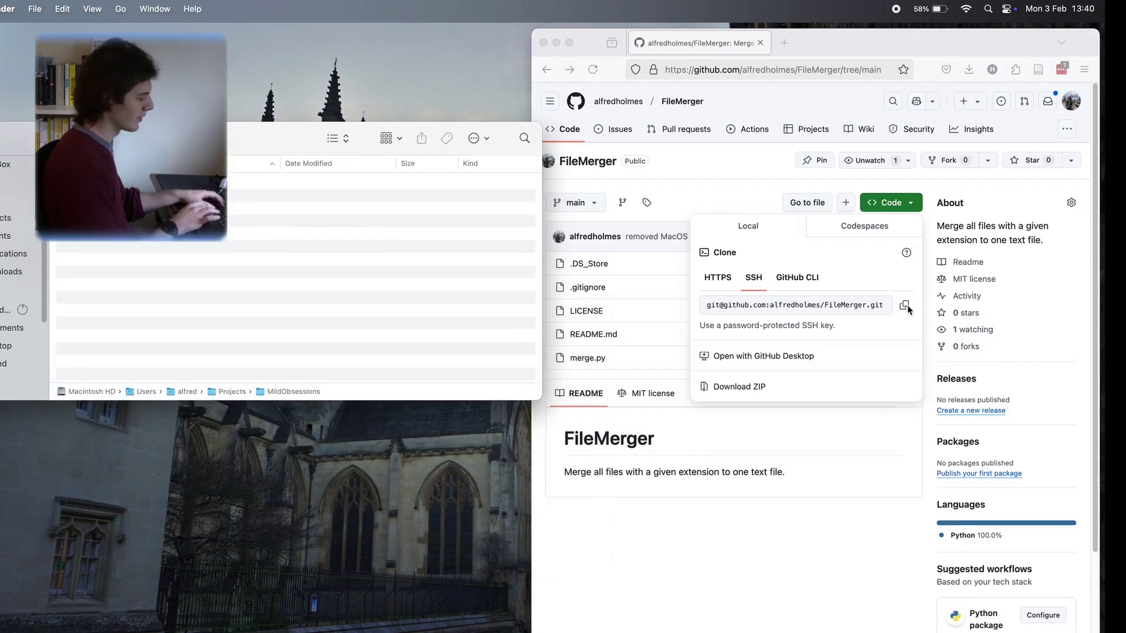
- Copy the FileMerger SSH clone address and open a terminal in the MildObsessions folder
{"action": "left_click", "coordinate": [906, 306]}
{"action": "left_click", "coordinate": [906, 306]}
{"action": "left_click", "coordinate": [257, 455]}
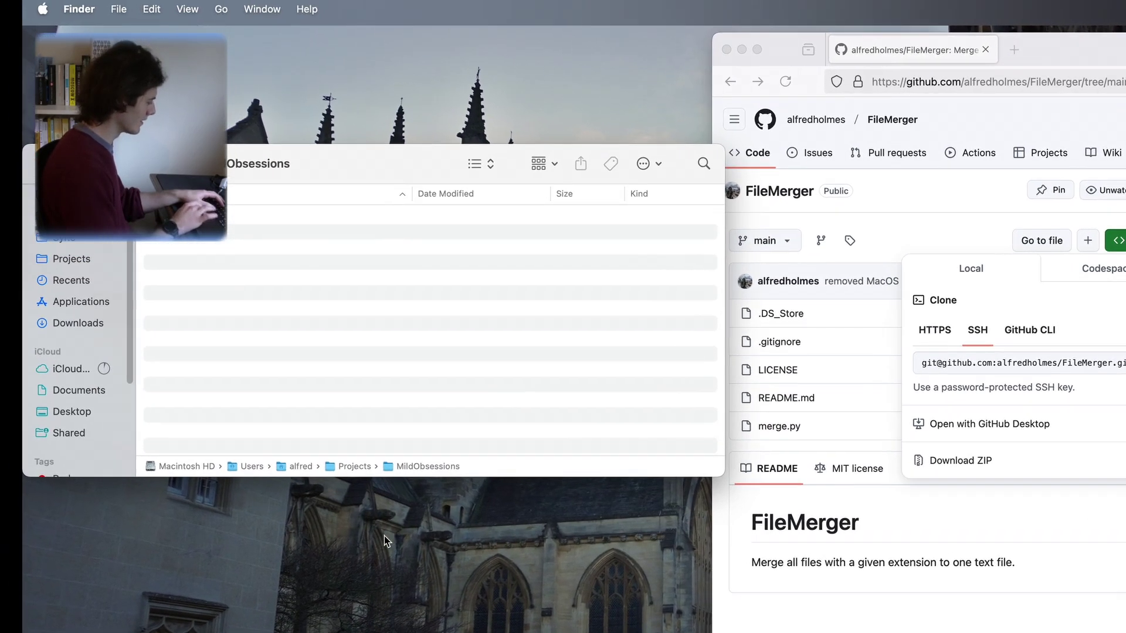
{"action": "right_click", "coordinate": [415, 466]}
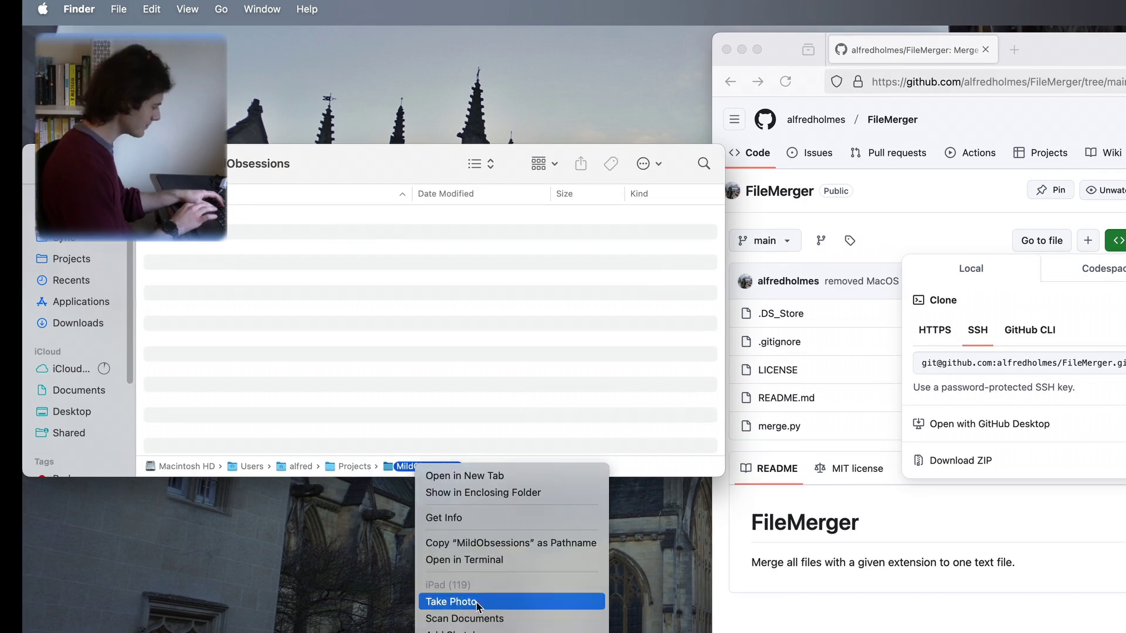
{"action": "left_click", "coordinate": [481, 560]}
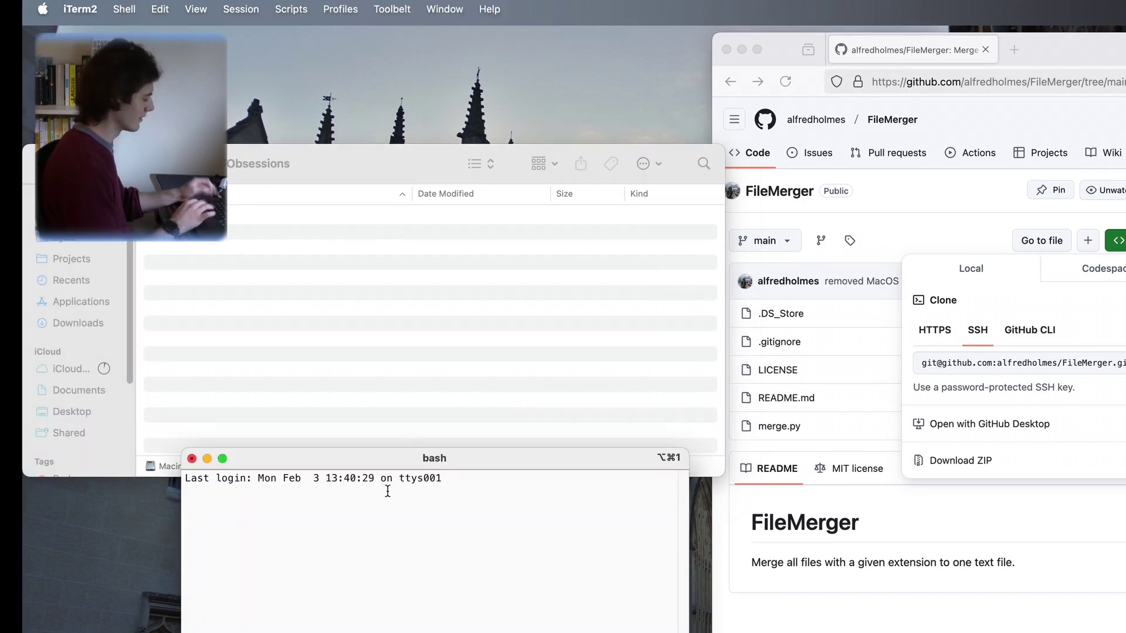
- Run git clone with the pasted SSH address and expand the new FileMerger folder in Finder
{"action": "type", "text": "git clone"}
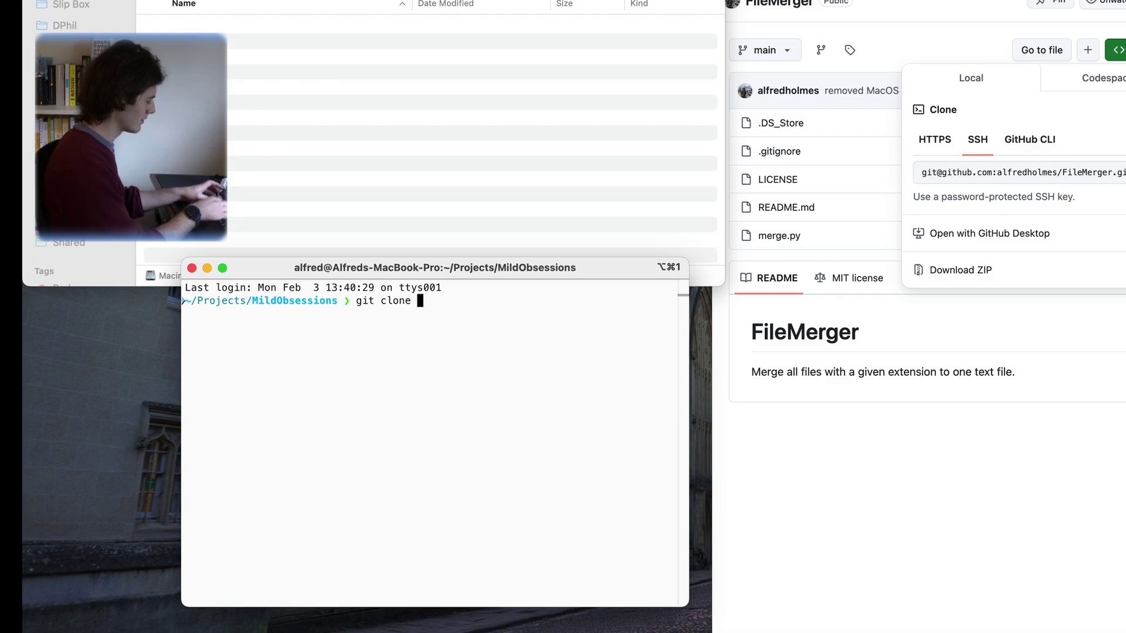
{"action": "key", "text": "super+v"}
{"action": "key", "text": "Return"}
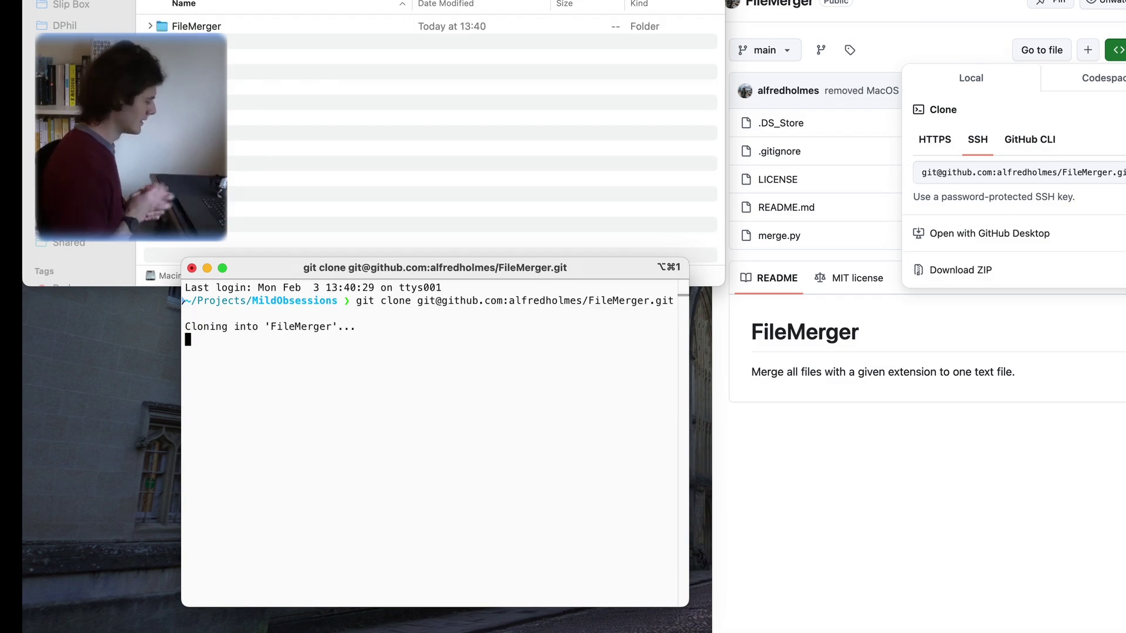
{"action": "left_click", "coordinate": [151, 27]}
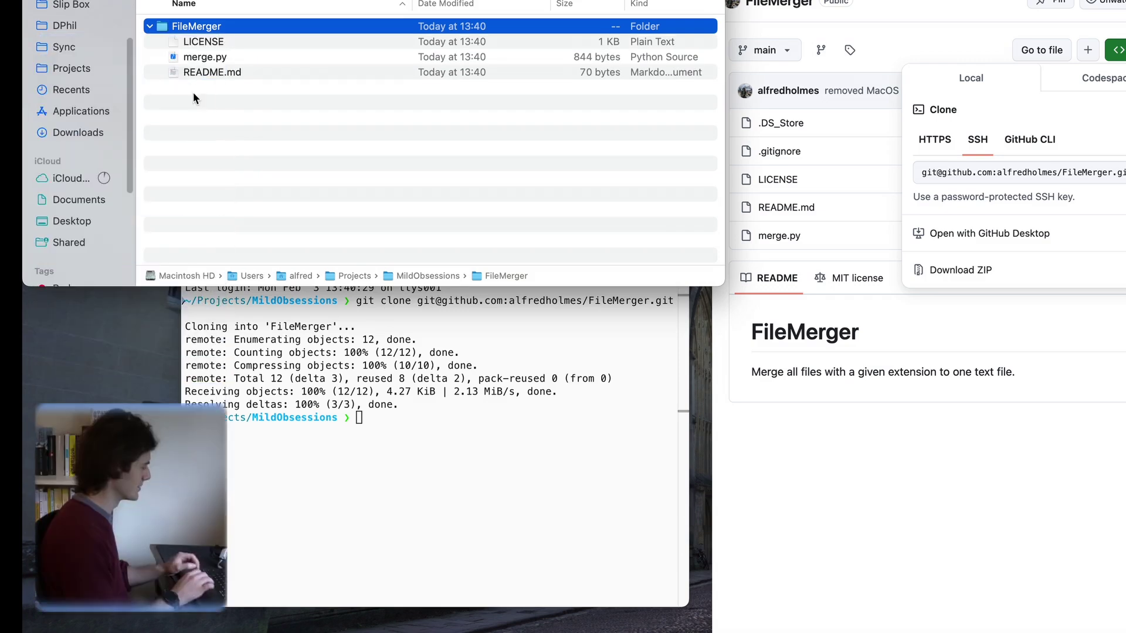
- Locate the slipbox folder of .tex notes via Slip Box and the notes folder, and copy it into FileMerger
{"action": "scroll", "coordinate": [73, 69], "scroll_direction": "up", "scroll_amount": 3}
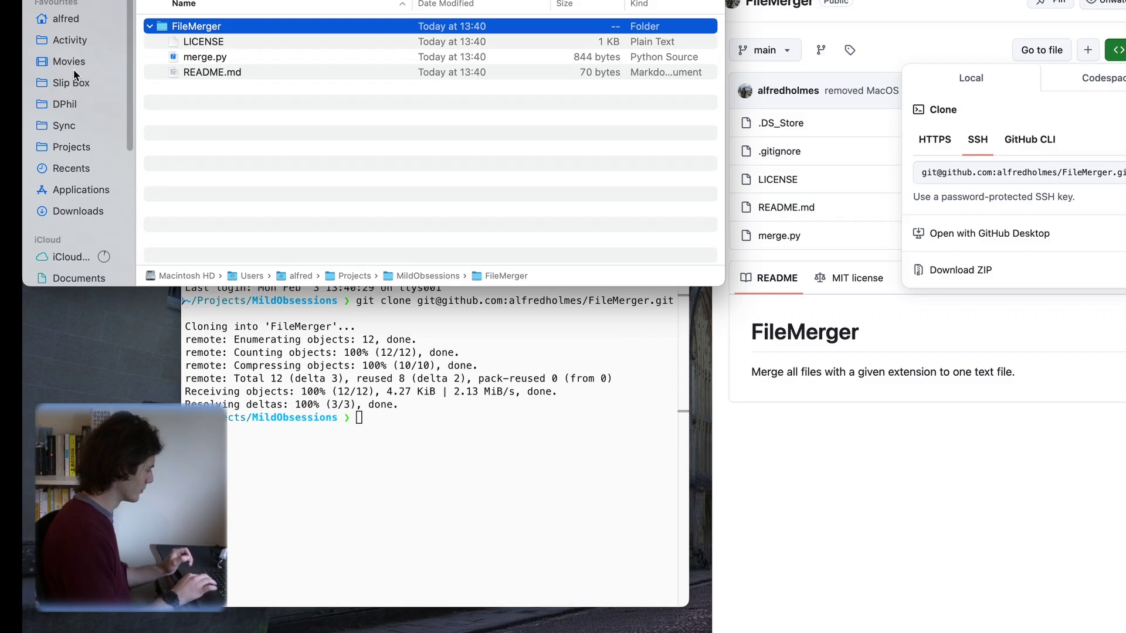
{"action": "left_click", "coordinate": [73, 82]}
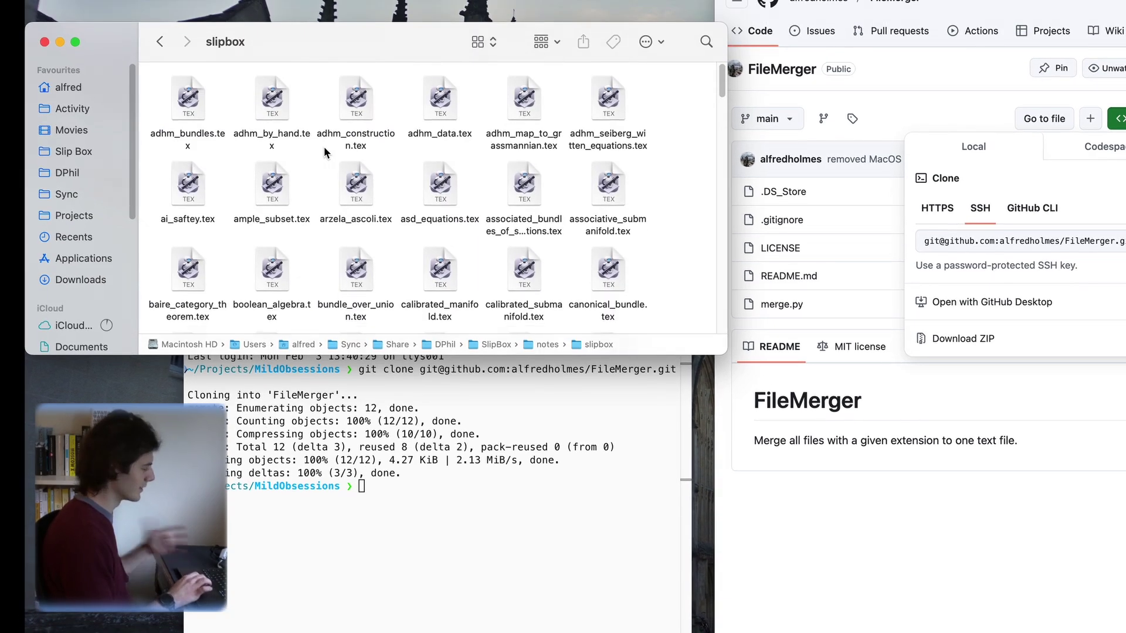
{"action": "left_click", "coordinate": [159, 47]}
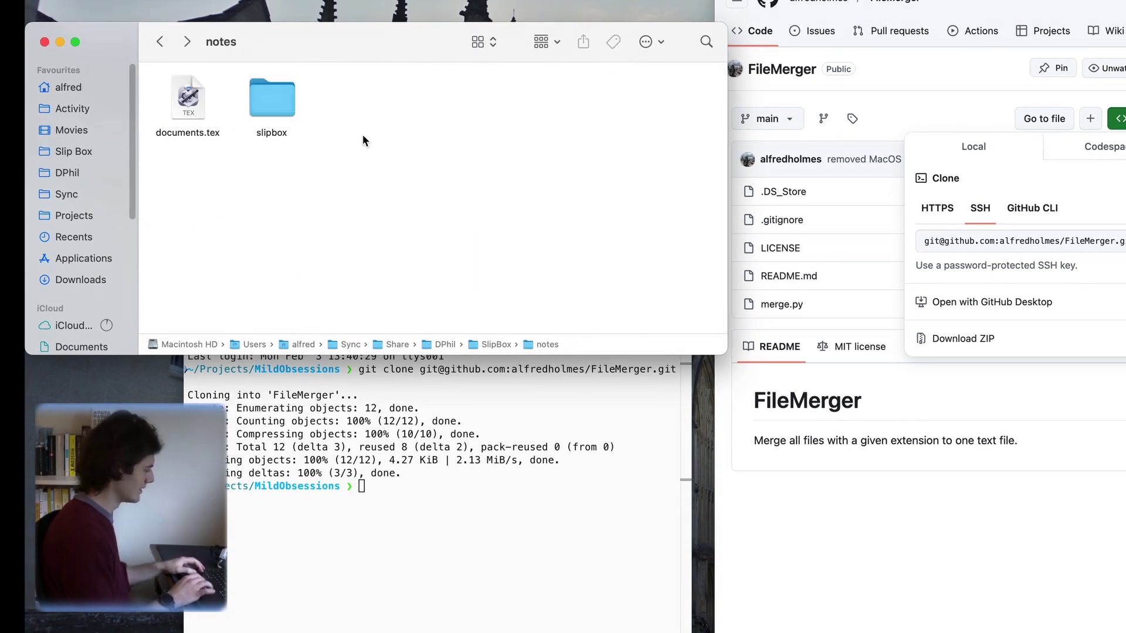
{"action": "left_click", "coordinate": [277, 111]}
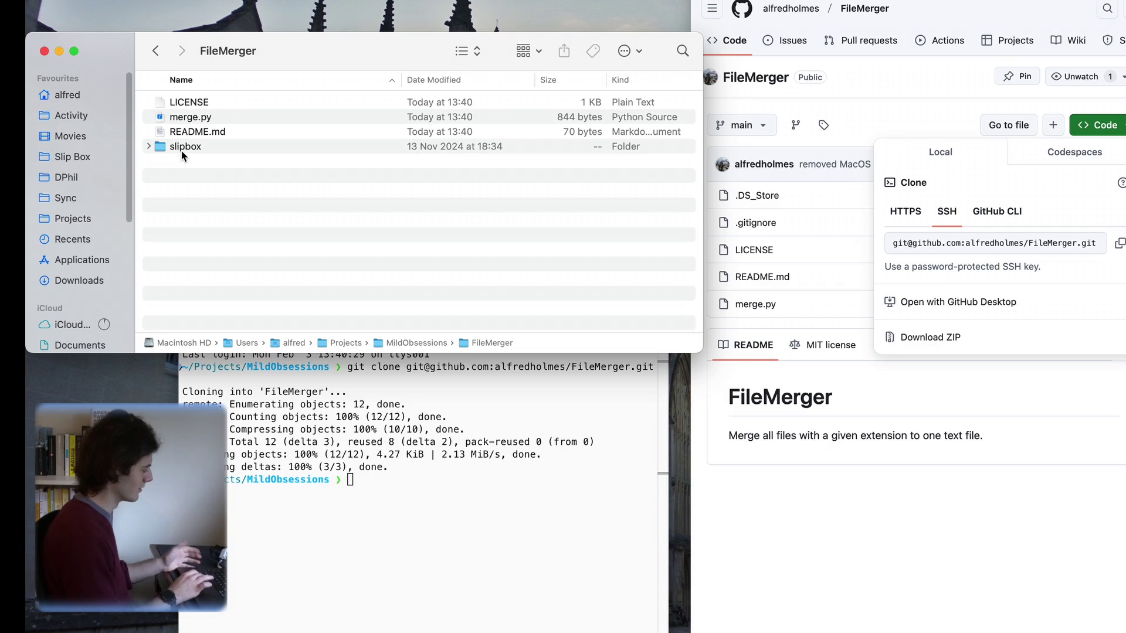
{"action": "left_click", "coordinate": [441, 411]}
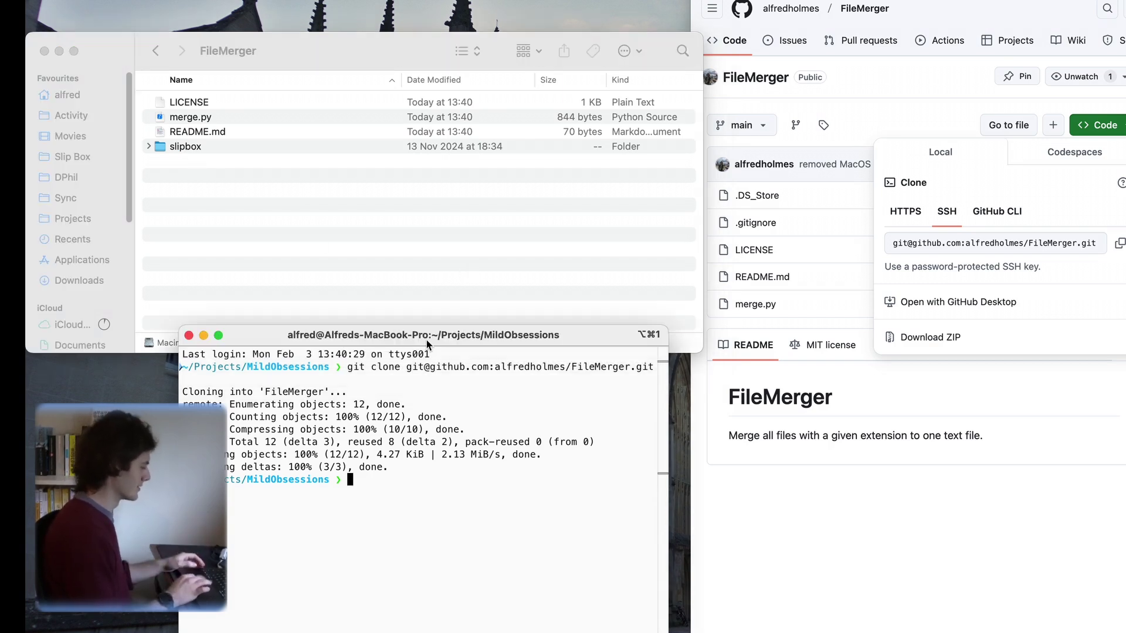
- Move the terminal aside and type python merge.py at the MildObsessions prompt
{"action": "left_click_drag", "start_coordinate": [428, 345], "coordinate": [356, 410]}
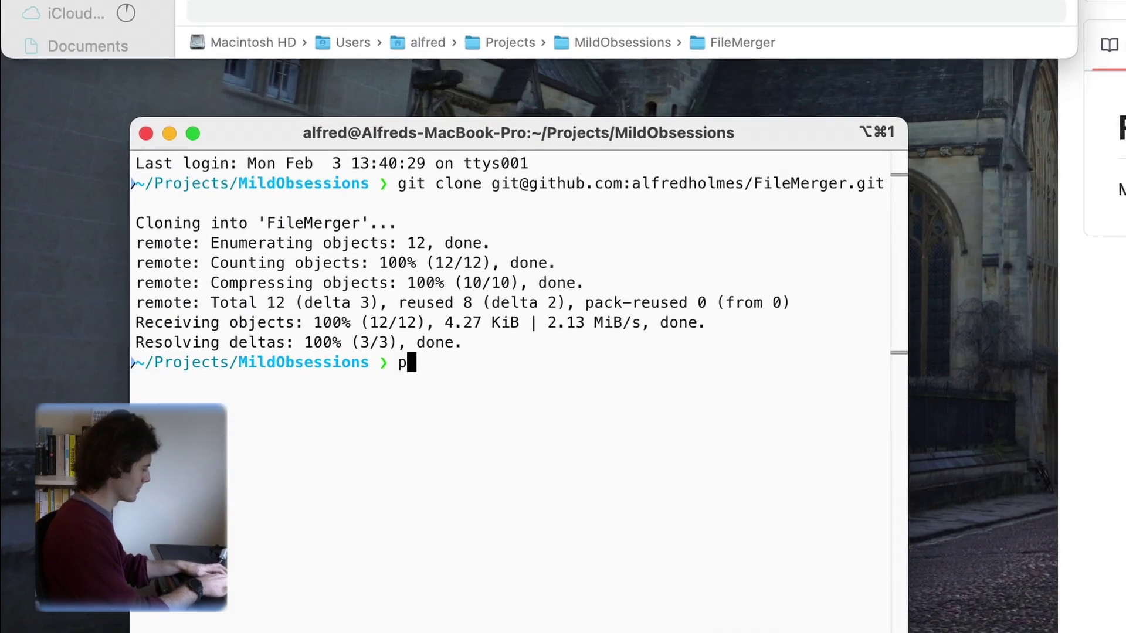
{"action": "type", "text": "python "}
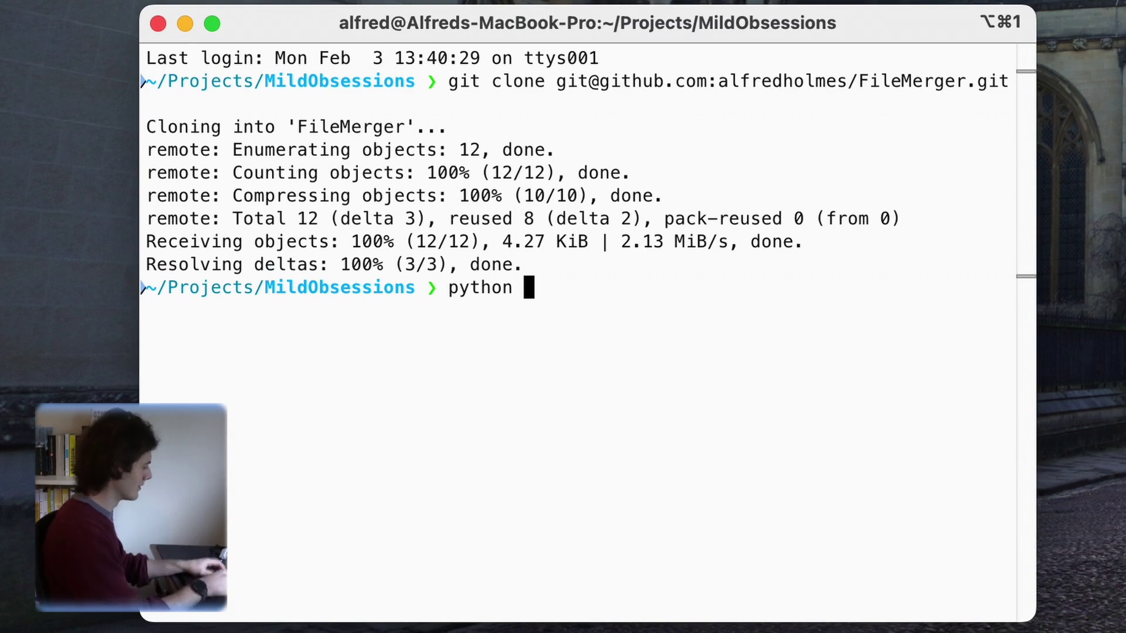
{"action": "type", "text": "me"}
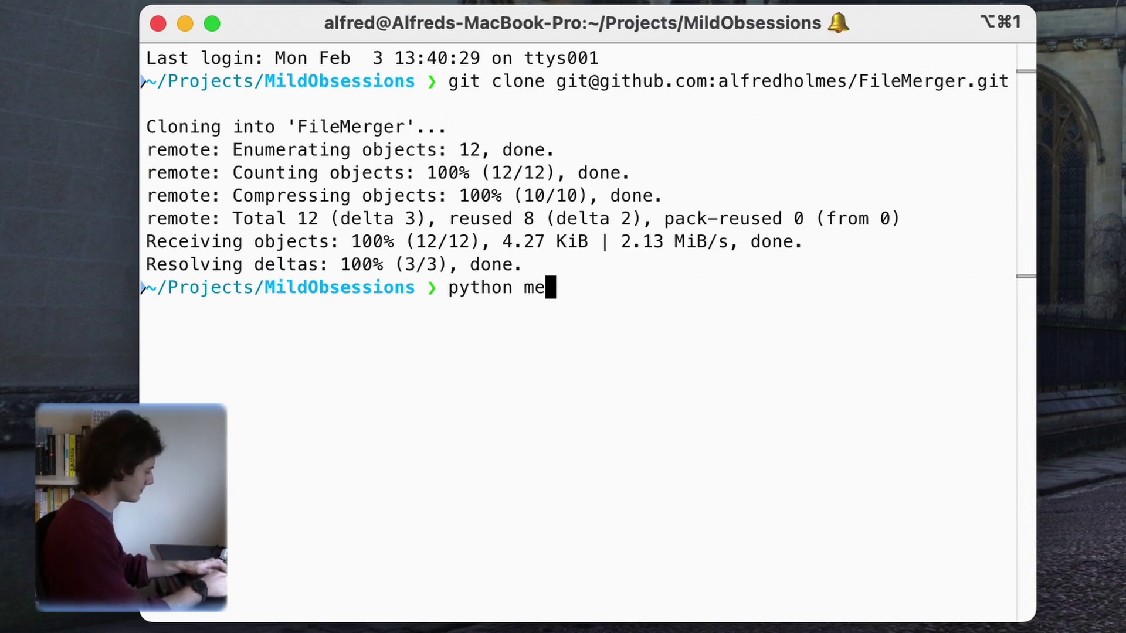
{"action": "type", "text": "rge.py"}
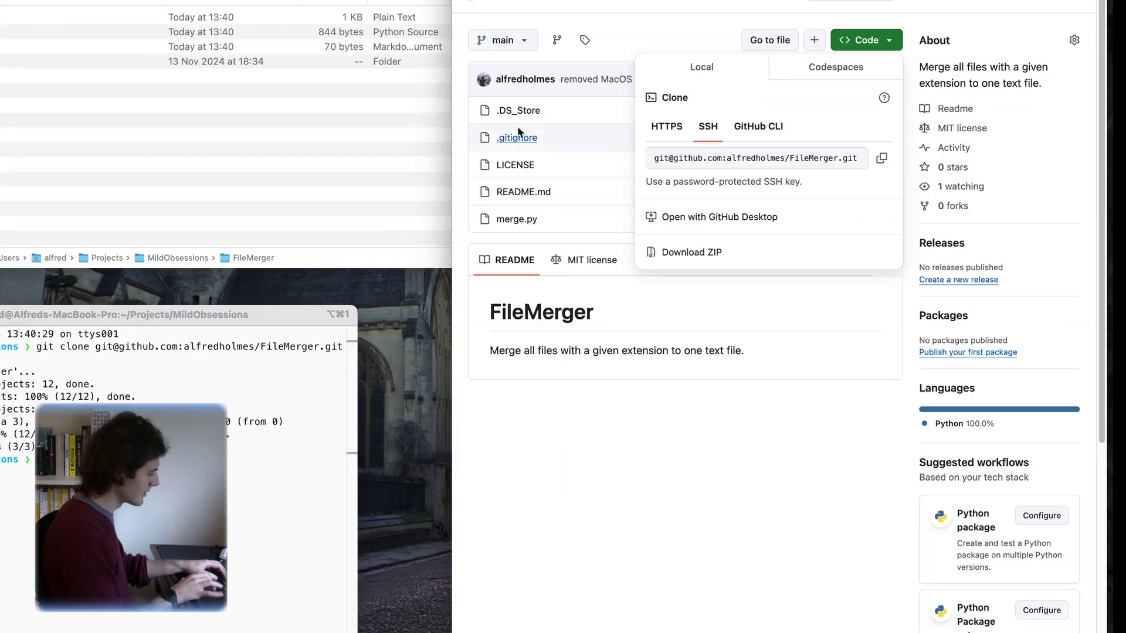
- Close the clone options and check how merge.py uses its input_dir, output and extensions arguments
{"action": "left_click", "coordinate": [564, 133]}
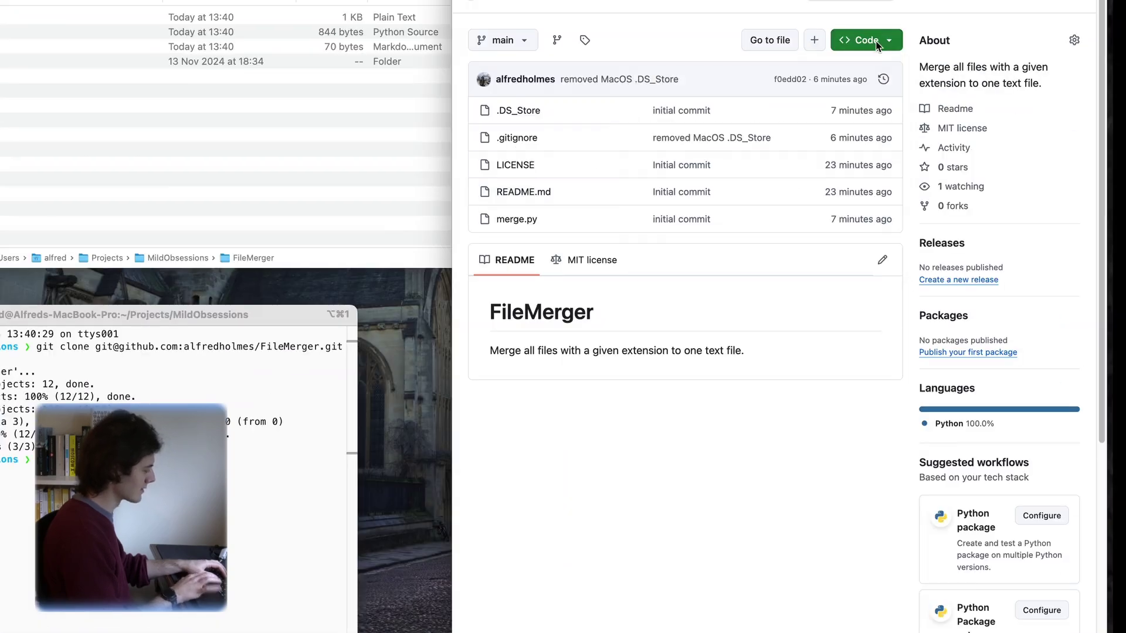
{"action": "left_click", "coordinate": [505, 220]}
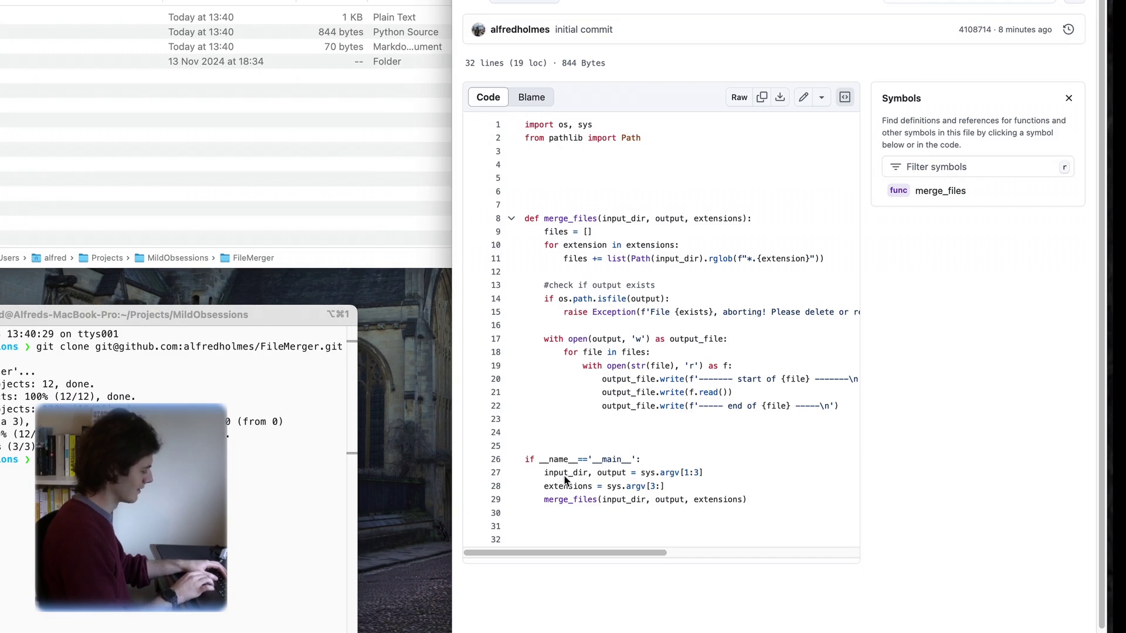
{"action": "left_click", "coordinate": [617, 503]}
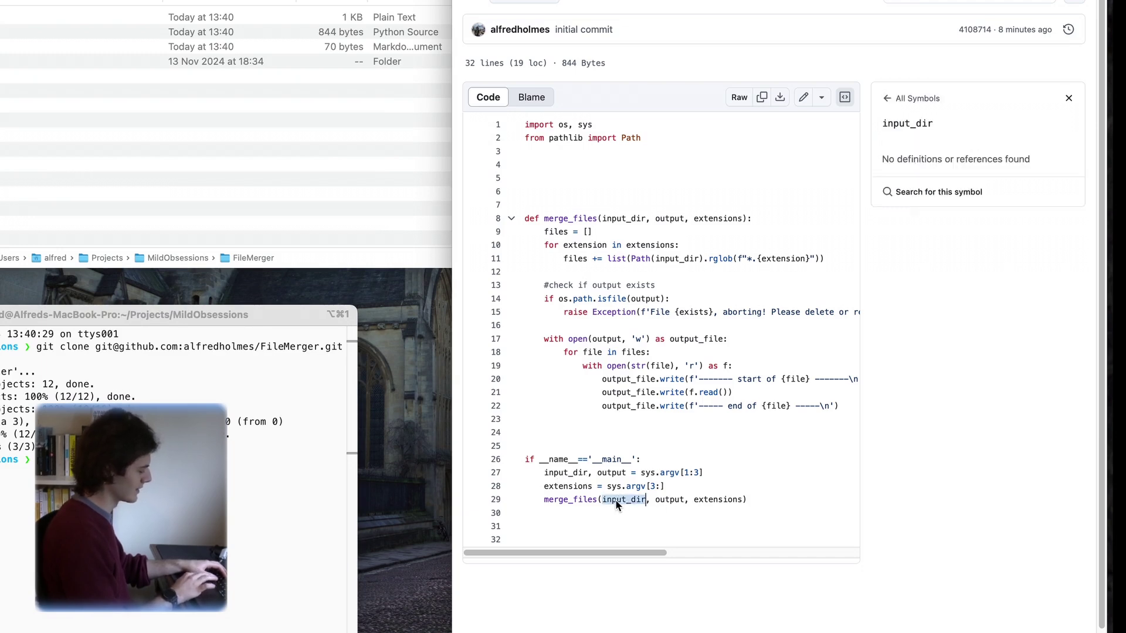
{"action": "left_click", "coordinate": [680, 502]}
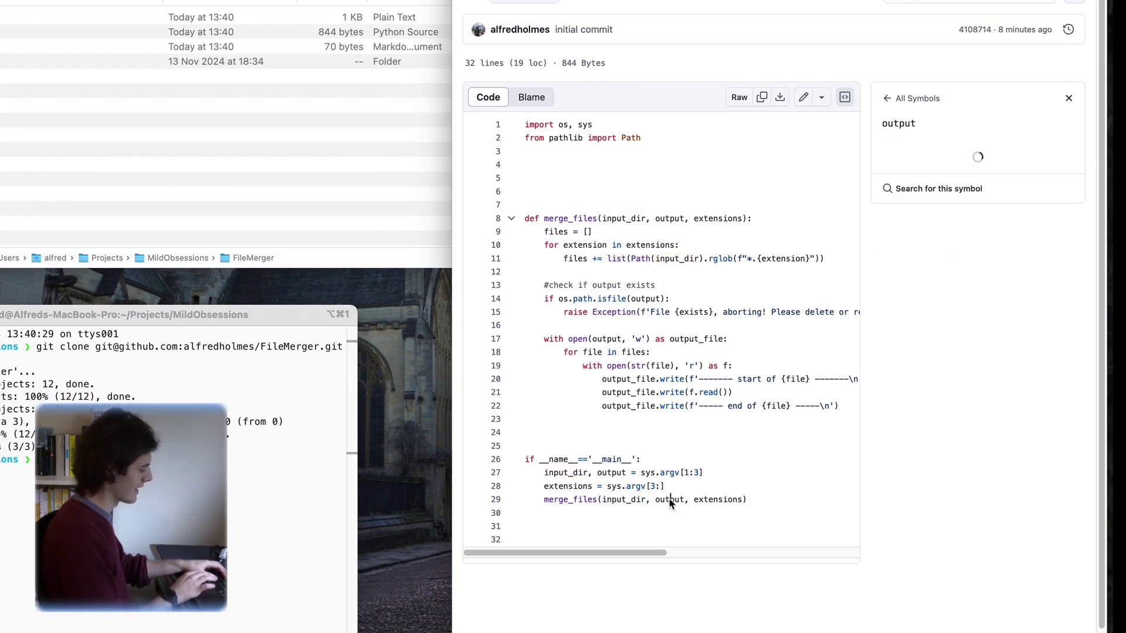
{"action": "left_click", "coordinate": [722, 502]}
{"action": "left_click", "coordinate": [26, 522]}
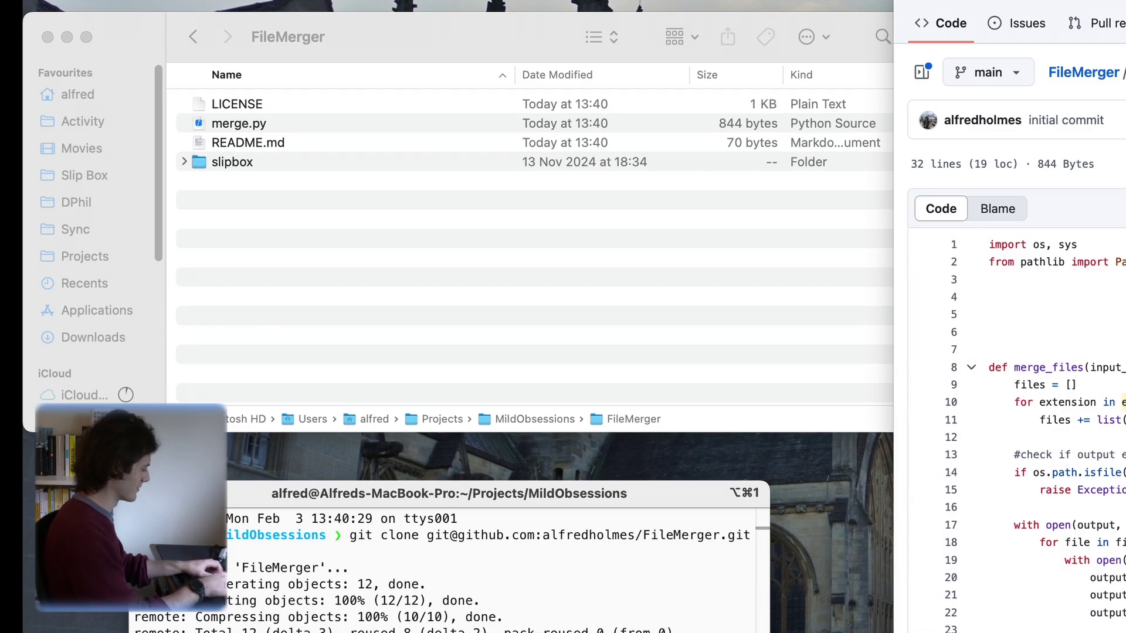
{"action": "left_click", "coordinate": [184, 161]}
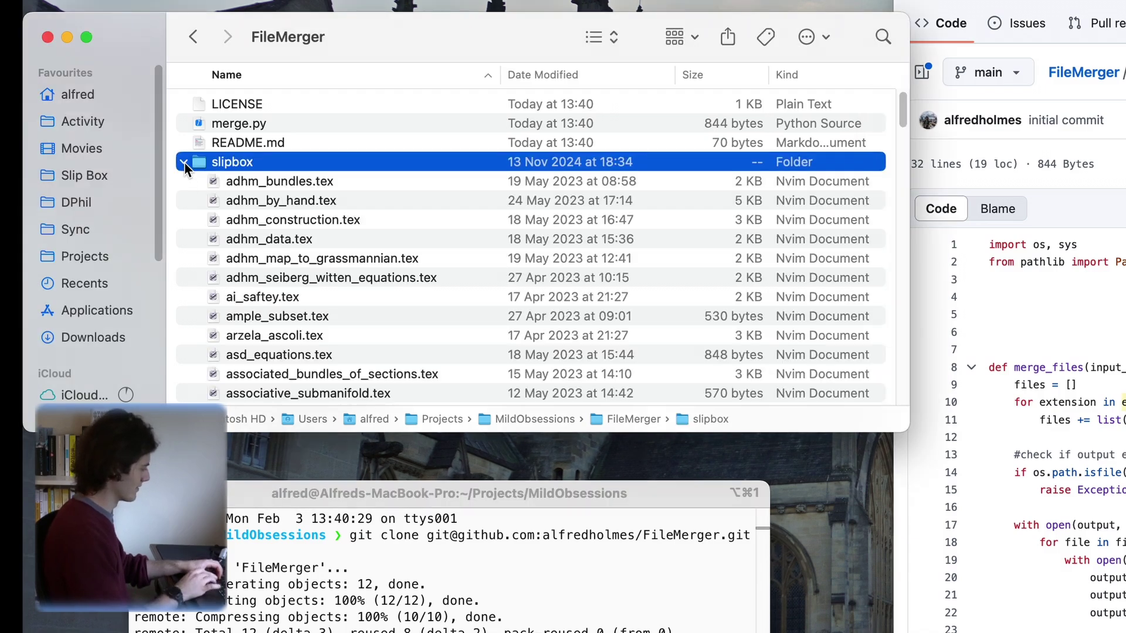
{"action": "scroll", "coordinate": [286, 203], "scroll_direction": "down", "scroll_amount": 15}
{"action": "scroll", "coordinate": [286, 204], "scroll_direction": "down", "scroll_amount": 20}
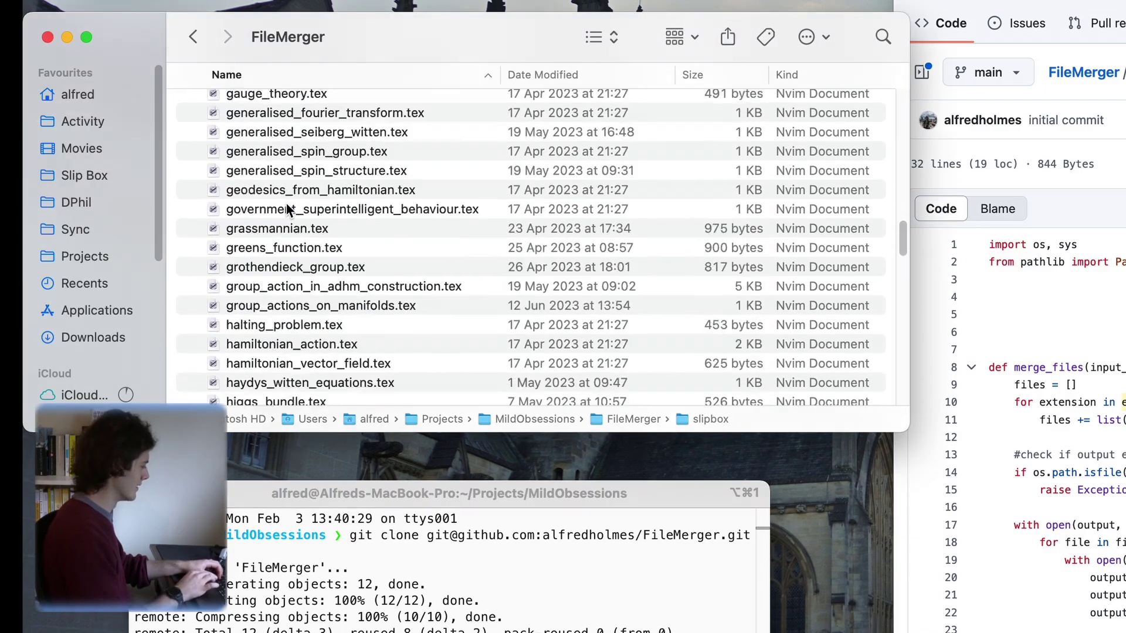
{"action": "scroll", "coordinate": [286, 203], "scroll_direction": "up", "scroll_amount": 20}
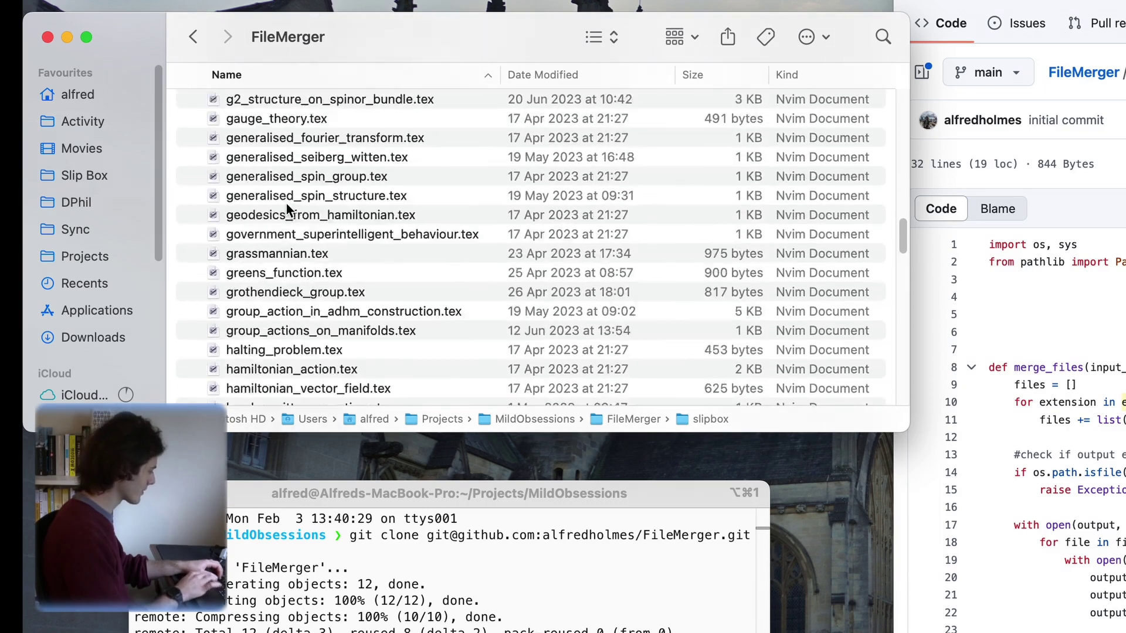
{"action": "left_click", "coordinate": [184, 163]}
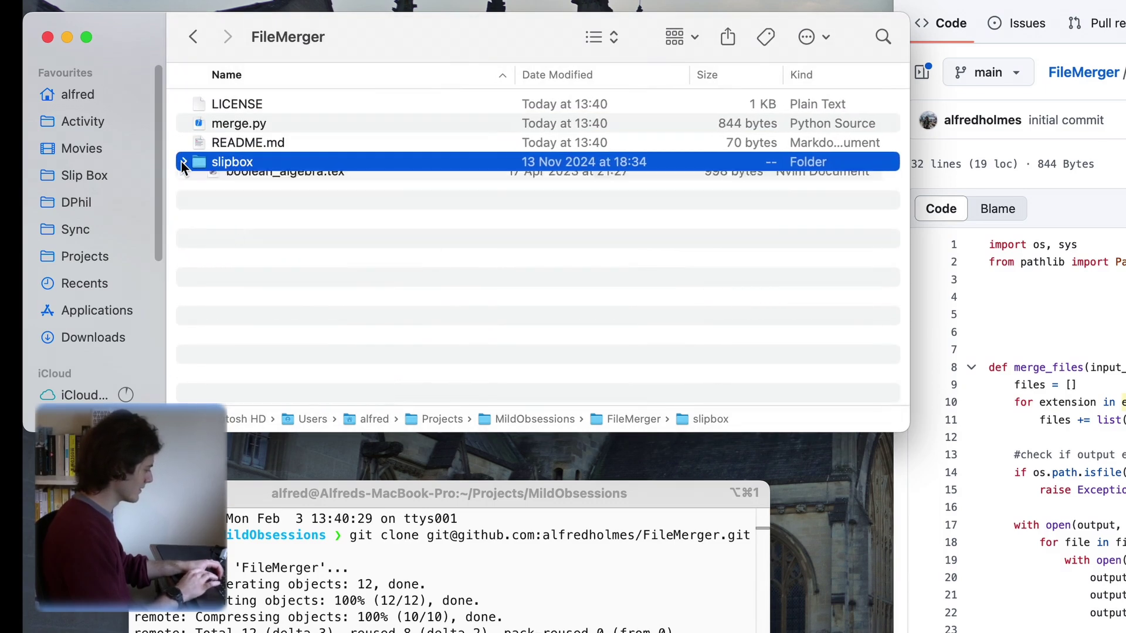
- Enter python merge.py slipbox texnotes.txt tex at the prompt, removing the stray z
{"action": "left_click", "coordinate": [509, 627]}
{"action": "type", "text": "python merge.py "}
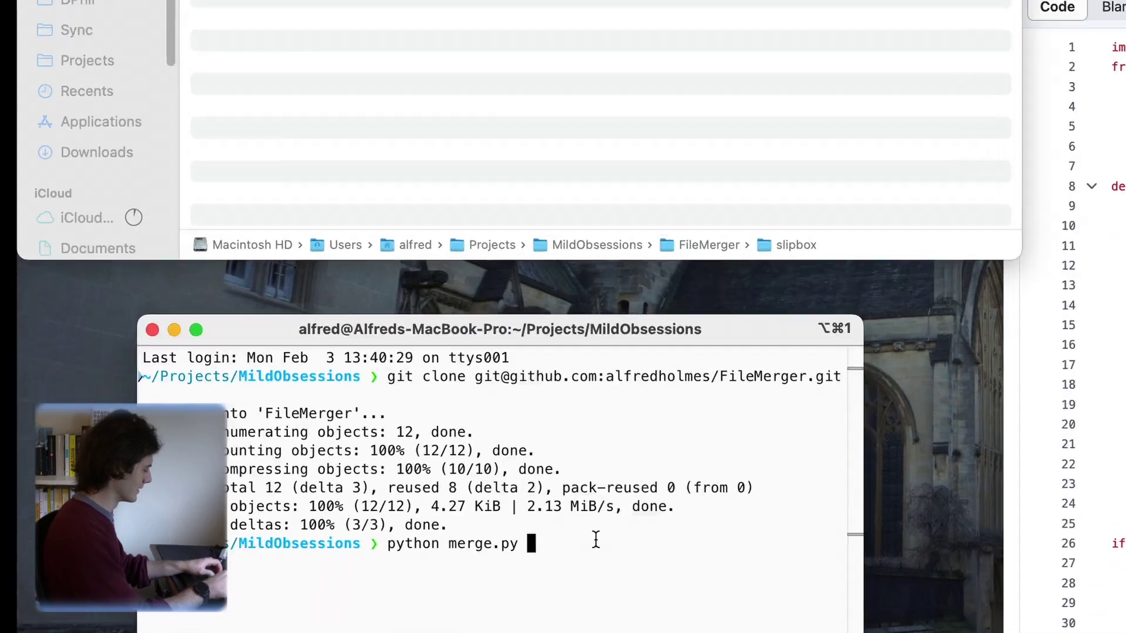
{"action": "type", "text": "slip"}
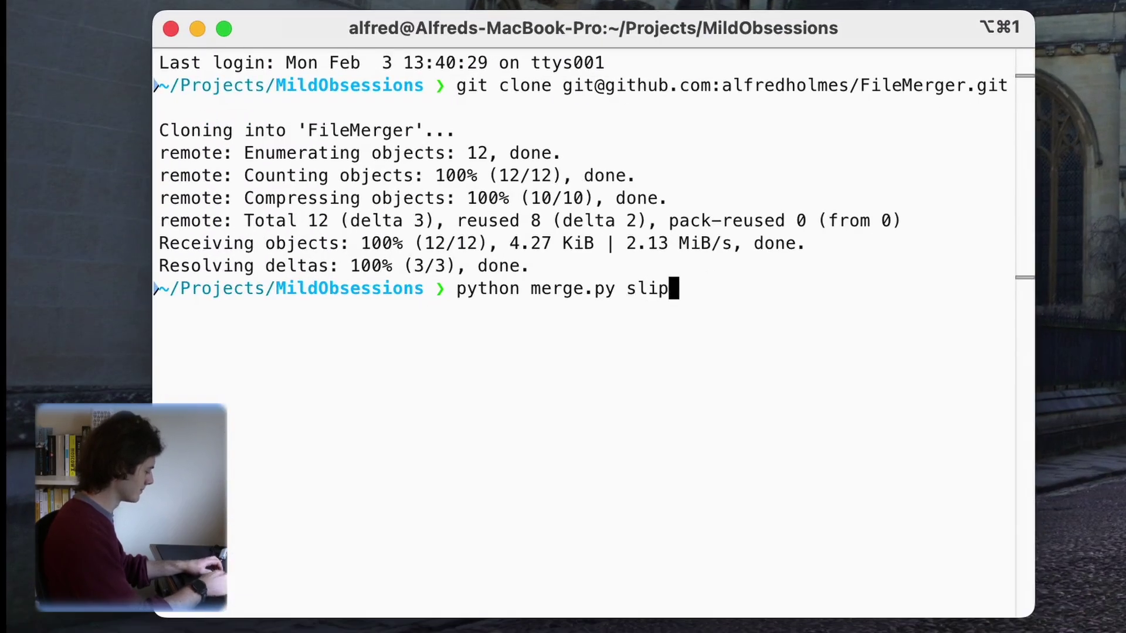
{"action": "type", "text": "box "}
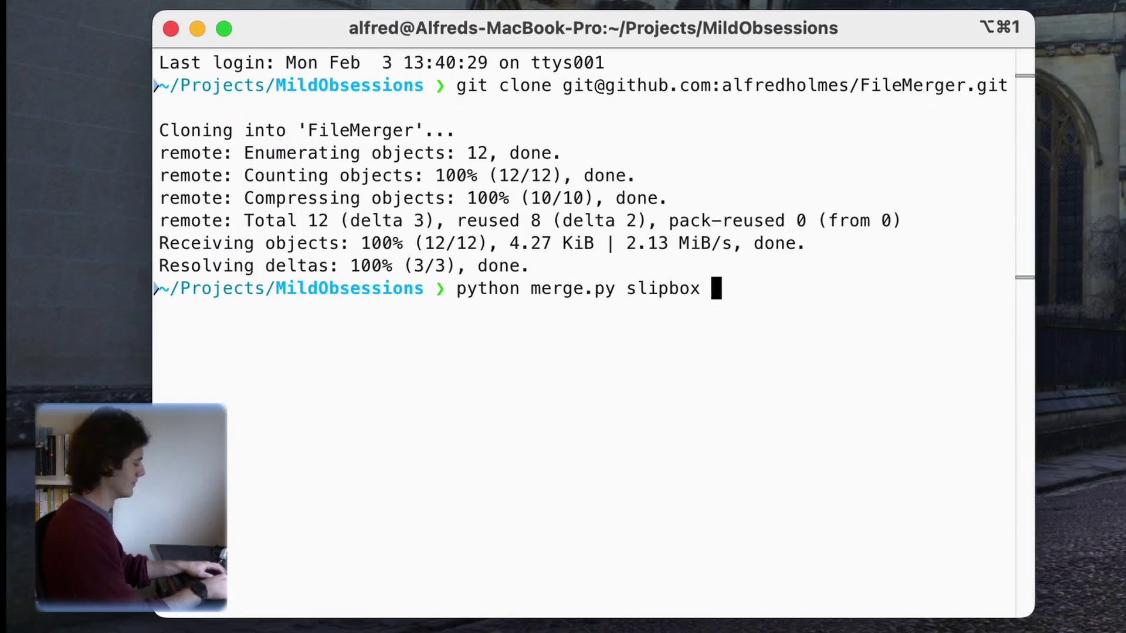
{"action": "type", "text": "z"}
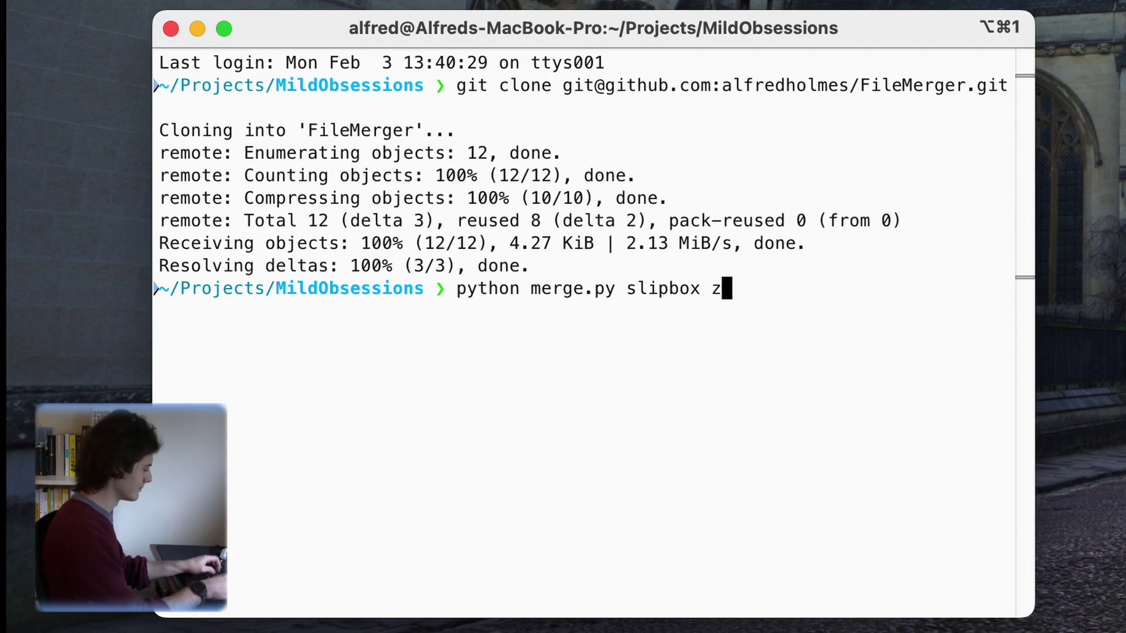
{"action": "key", "text": "BackSpace"}
{"action": "type", "text": "texnotes"}
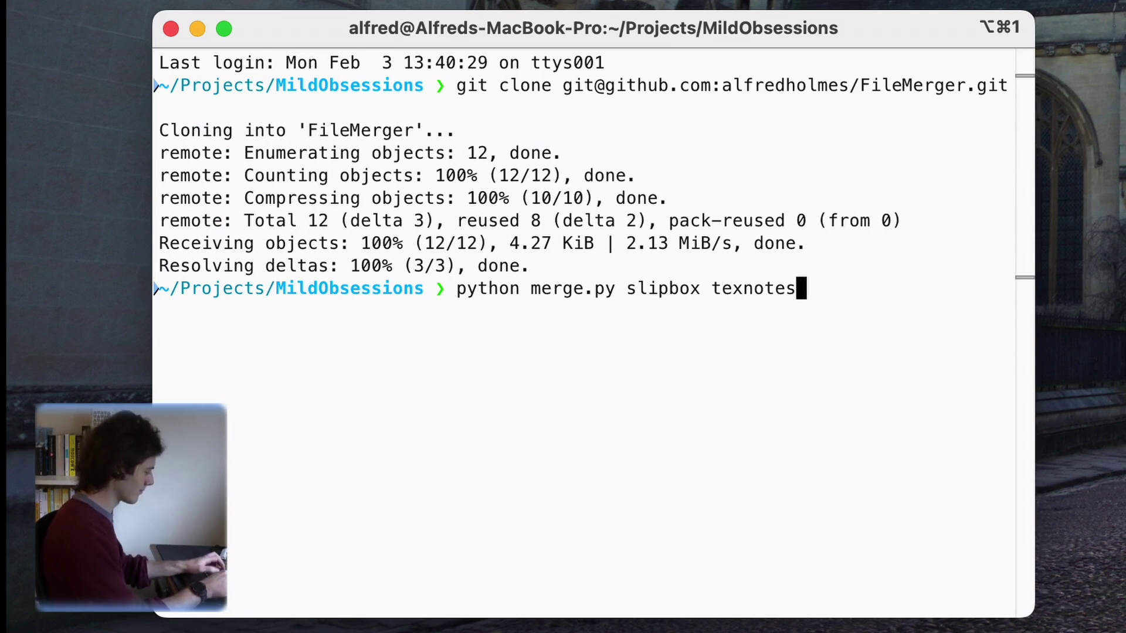
{"action": "type", "text": ".txt"}
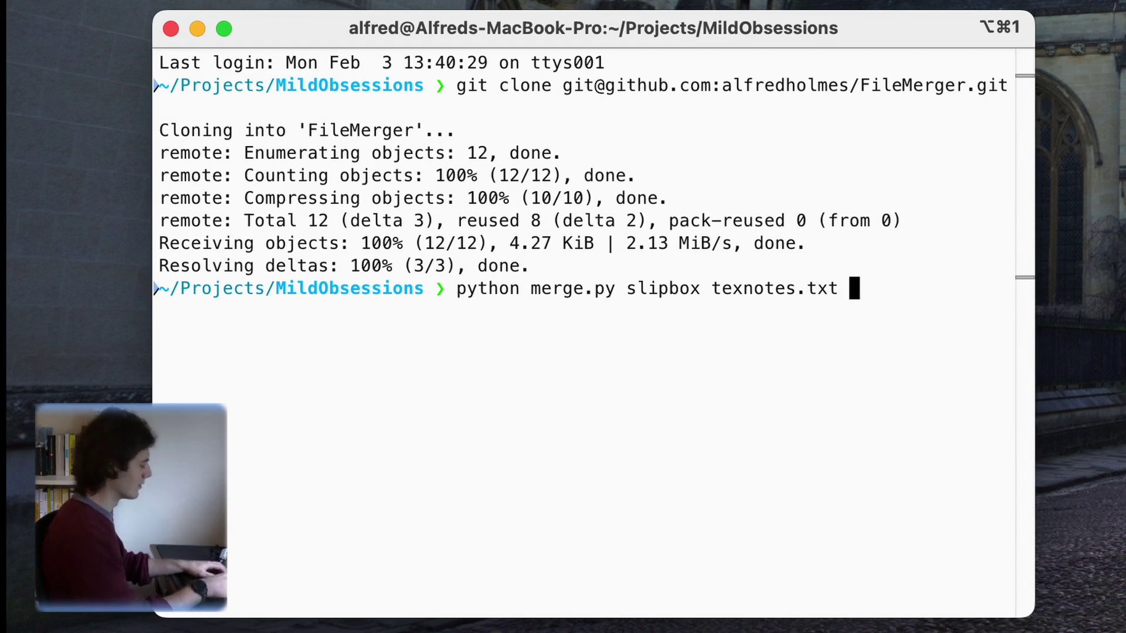
{"action": "type", "text": " tex"}
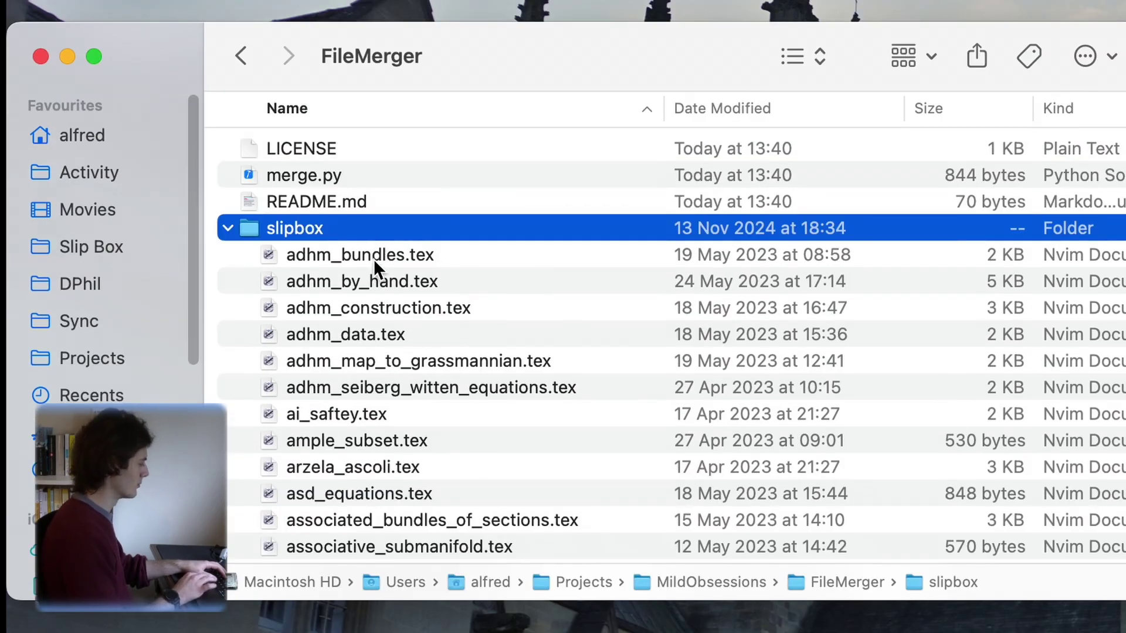
{"action": "scroll", "coordinate": [355, 386], "scroll_direction": "down", "scroll_amount": 8}
{"action": "scroll", "coordinate": [355, 386], "scroll_direction": "down", "scroll_amount": 2}
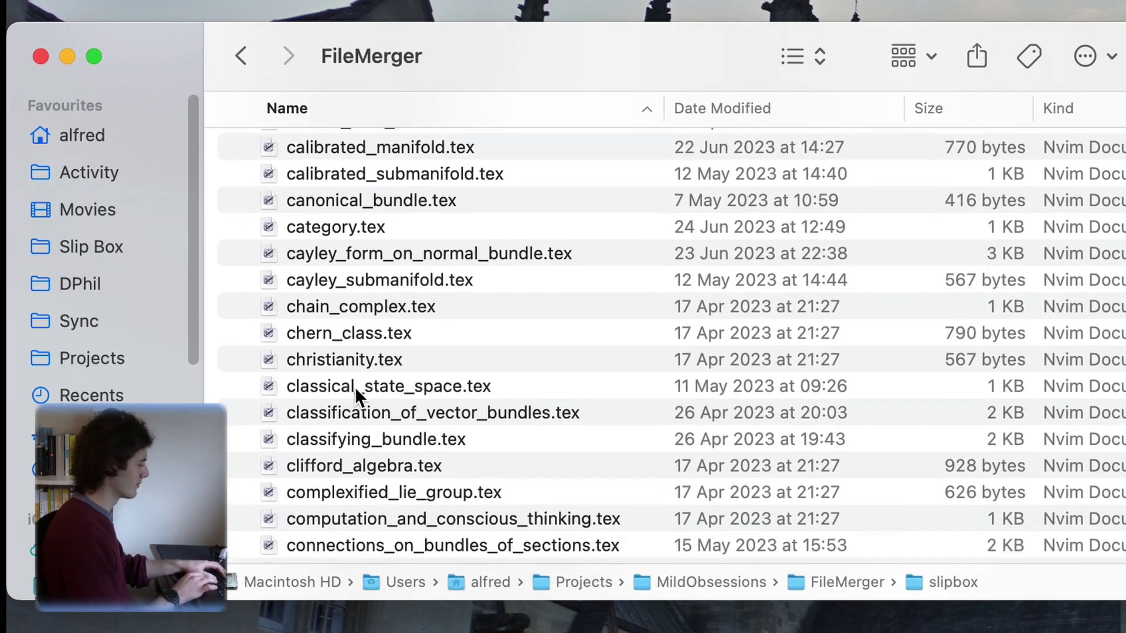
{"action": "scroll", "coordinate": [383, 362], "scroll_direction": "up", "scroll_amount": 6}
{"action": "scroll", "coordinate": [384, 362], "scroll_direction": "up", "scroll_amount": 3}
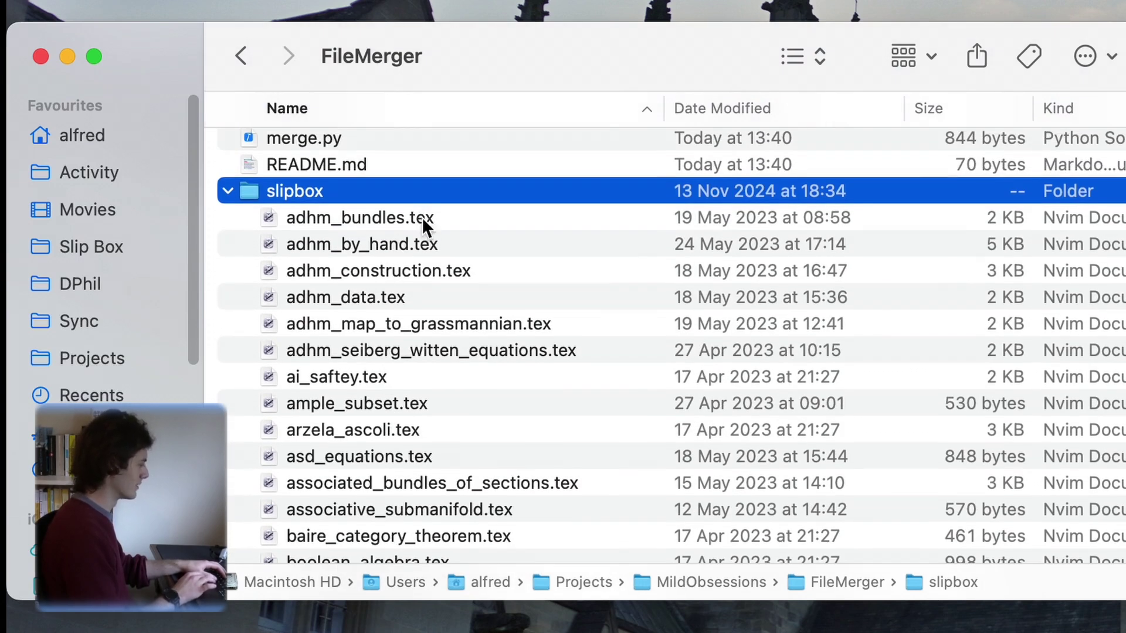
{"action": "left_click", "coordinate": [445, 223]}
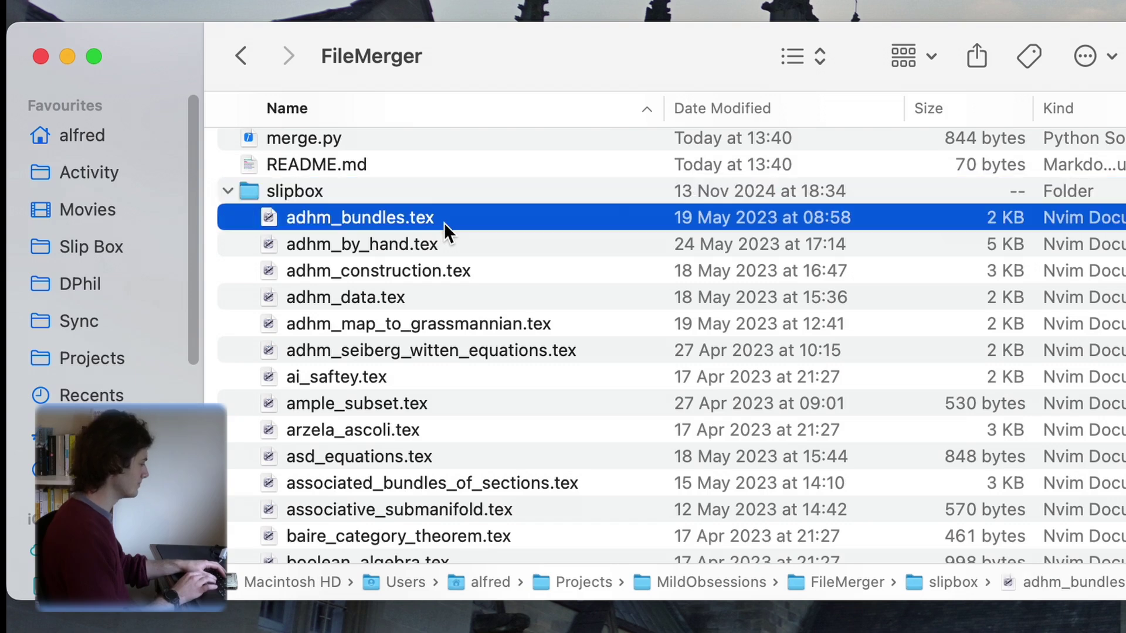
{"action": "left_click", "coordinate": [423, 201]}
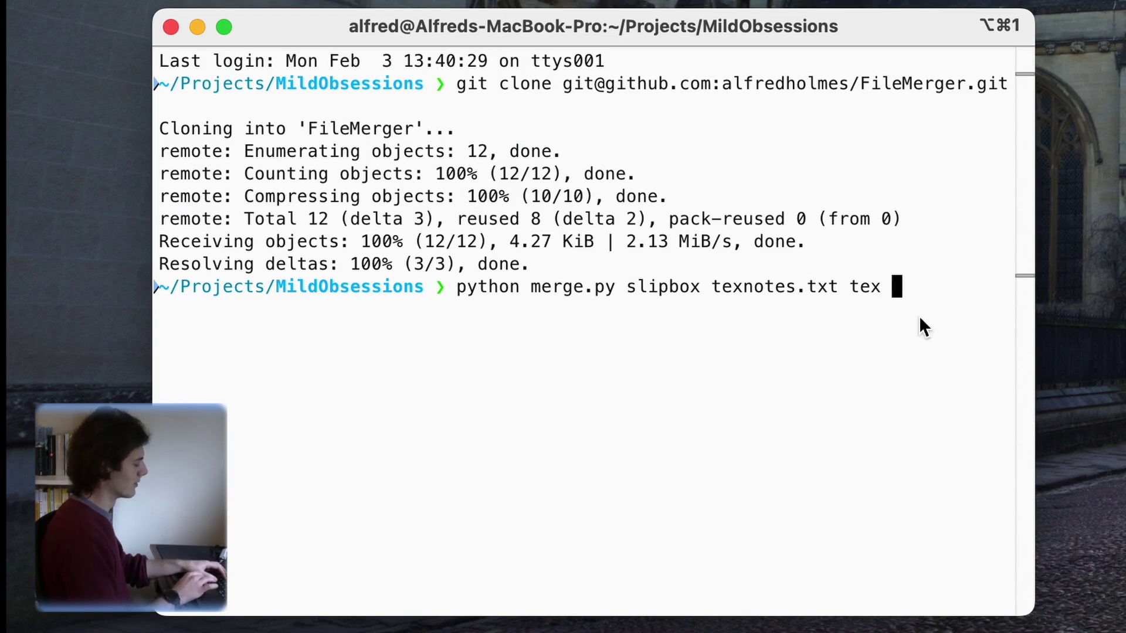
- Run the merge command without the md extension, then list the current directory after the error
{"action": "type", "text": "md"}
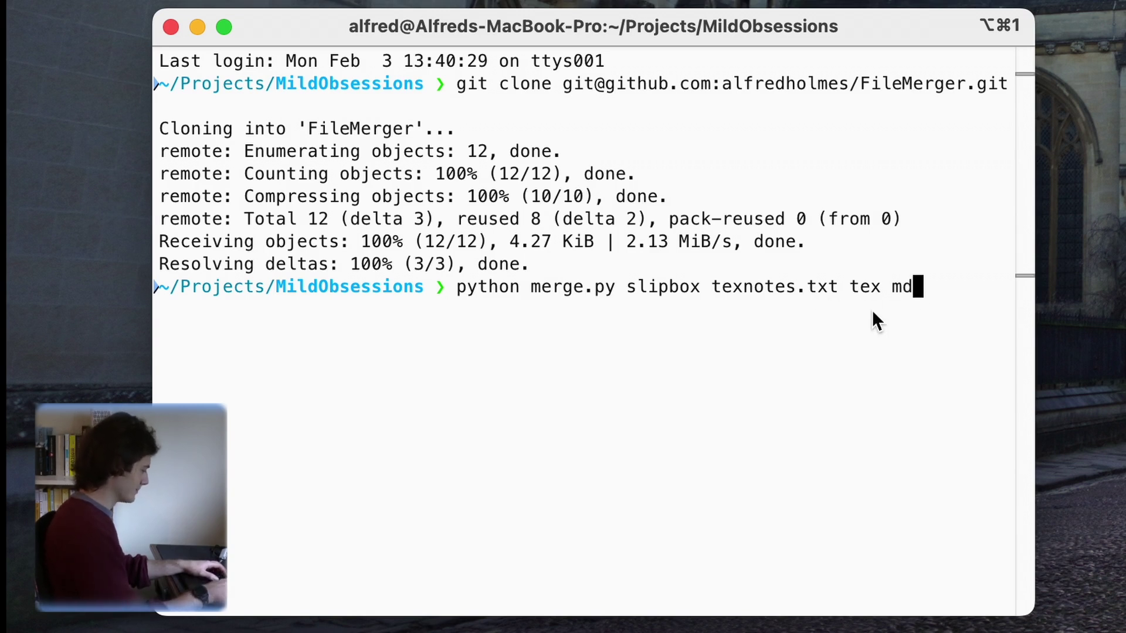
{"action": "key", "text": "BackSpace"}
{"action": "key", "text": "BackSpace"}
{"action": "key", "text": "BackSpace"}
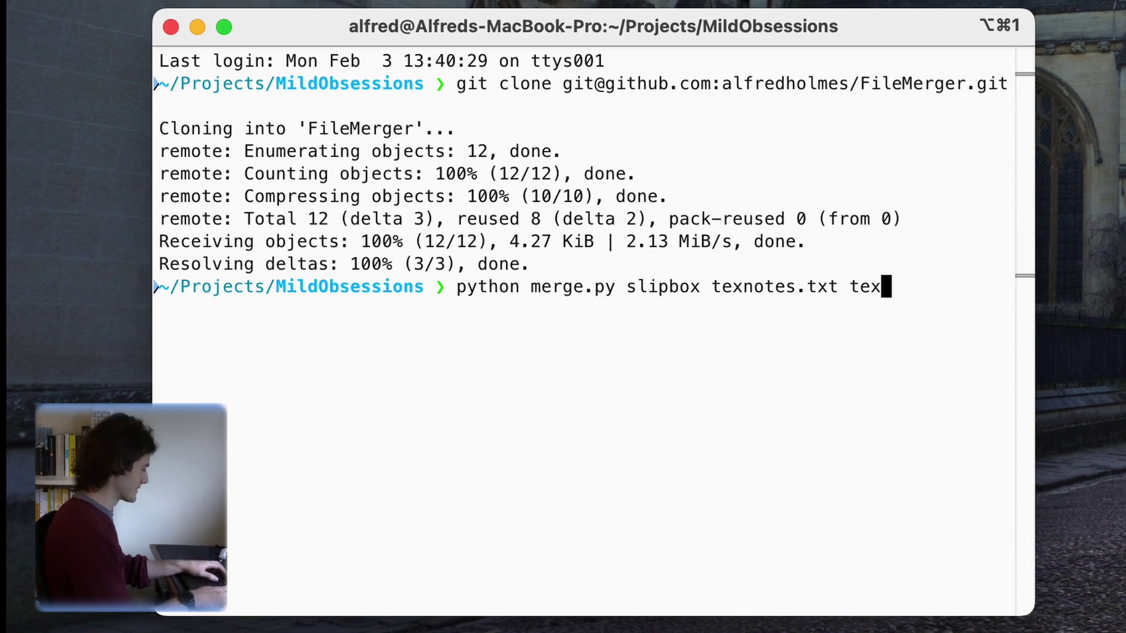
{"action": "key", "text": "Return"}
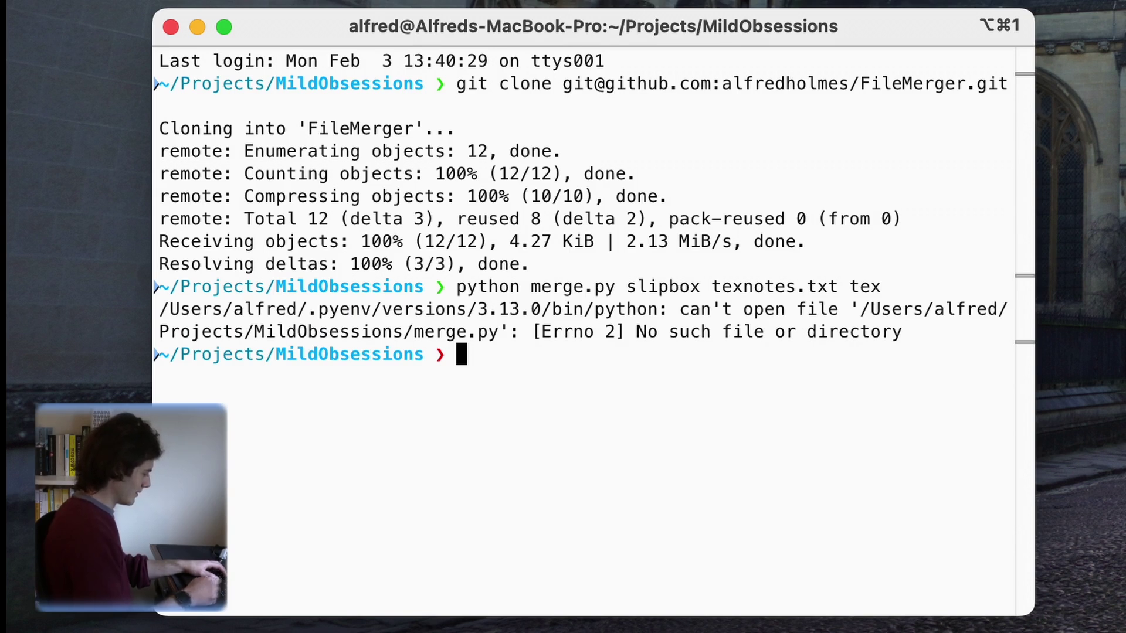
{"action": "key", "text": "Return"}
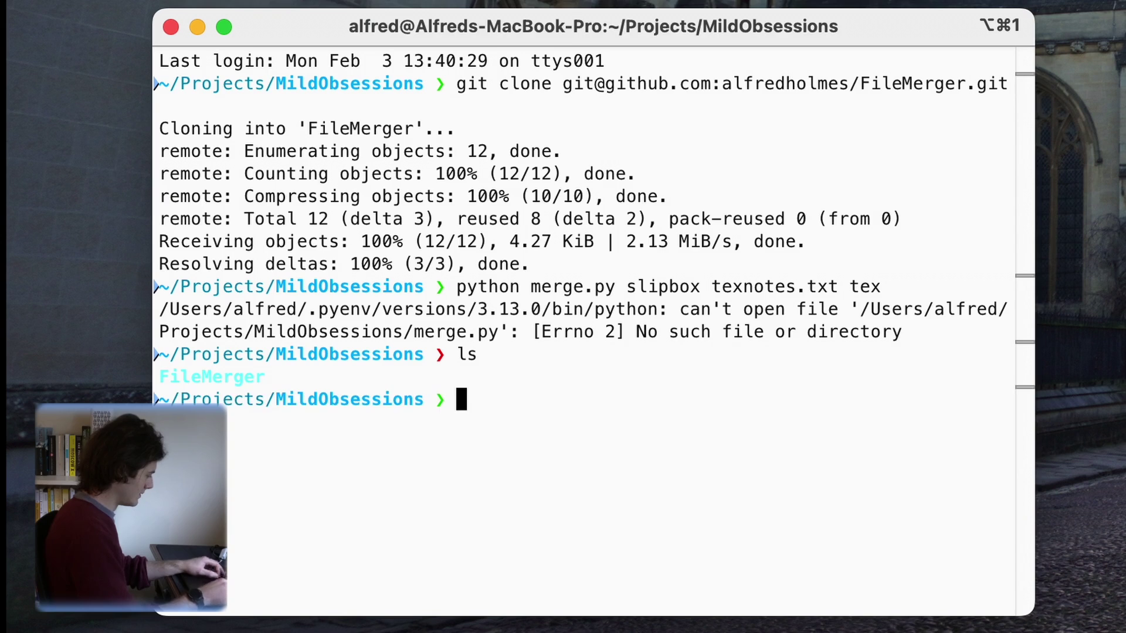
- Change into FileMerger and rerun python merge.py slipbox texnotes.txt tex there
{"action": "type", "text": "cd Fie"}
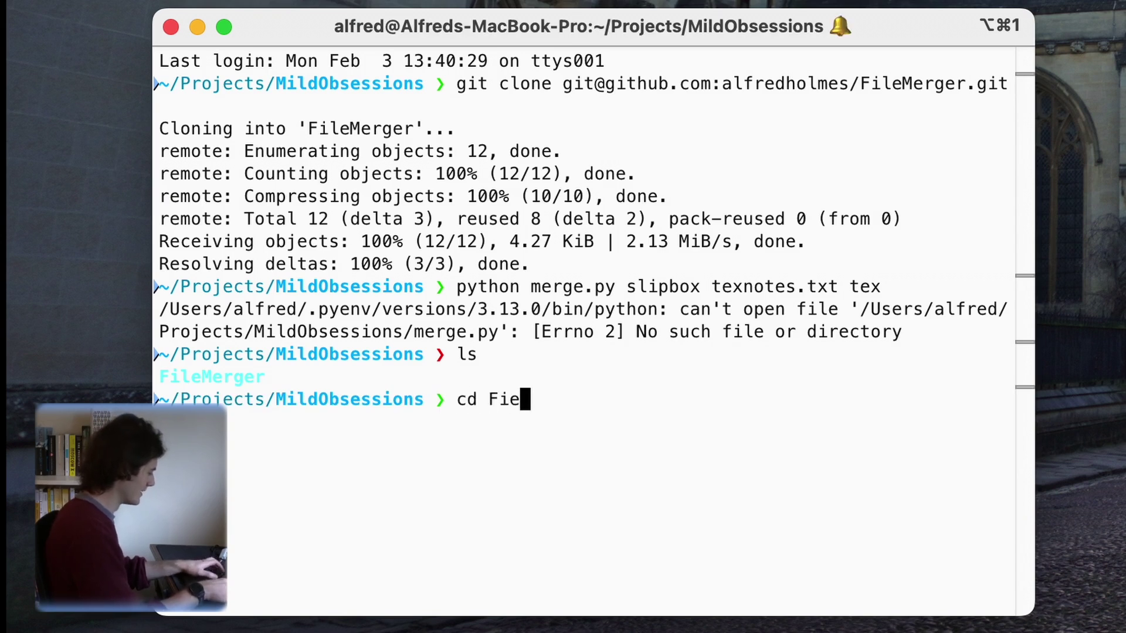
{"action": "key", "text": "BackSpace"}
{"action": "key", "text": "Tab"}
{"action": "key", "text": "Return"}
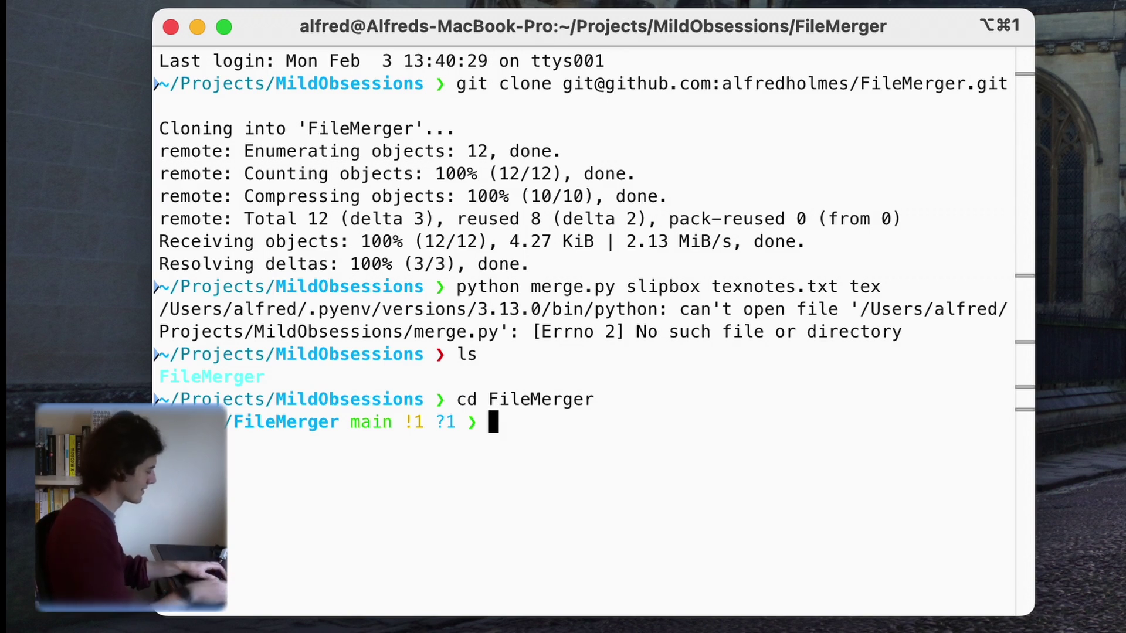
{"action": "key", "text": "Up"}
{"action": "key", "text": "Up"}
{"action": "key", "text": "Up"}
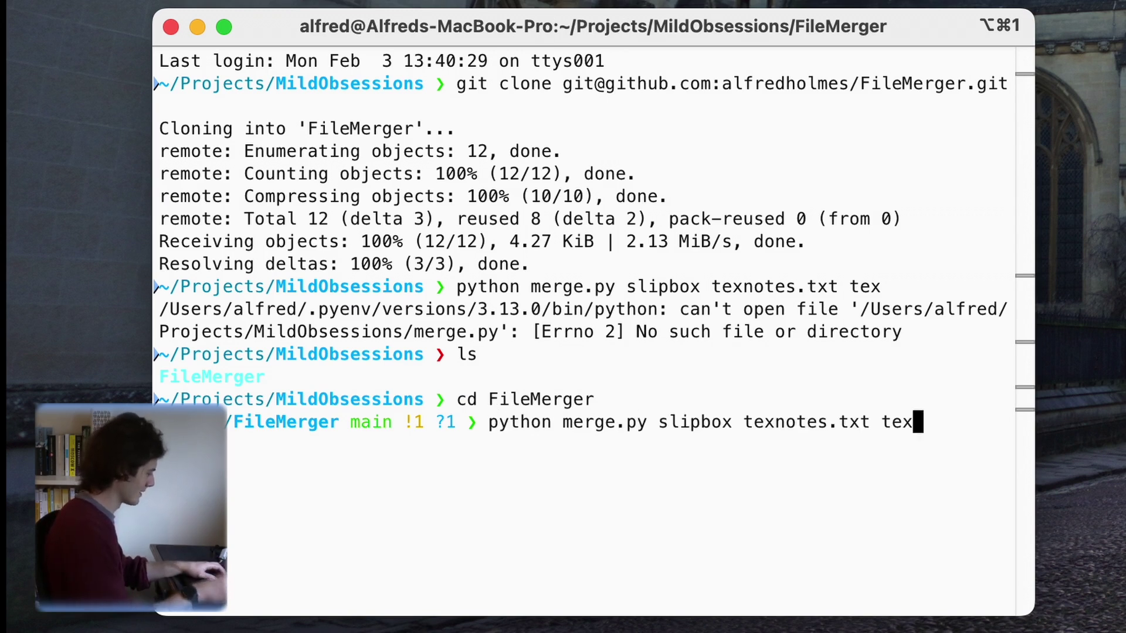
{"action": "key", "text": "Return"}
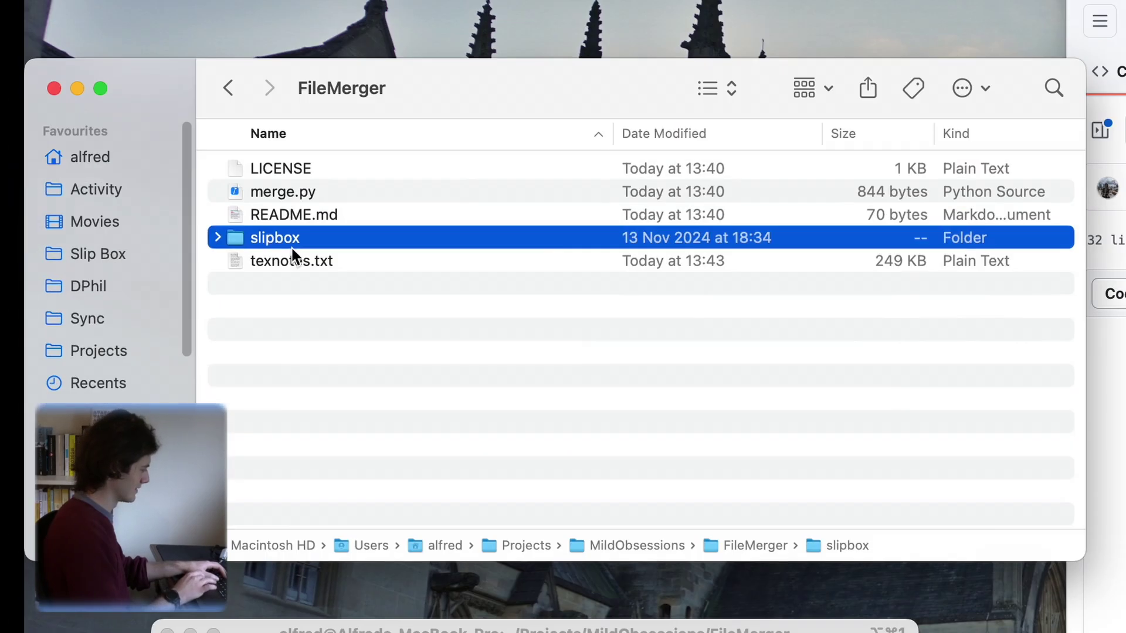
- Preview texnotes.txt in Quick Look, open it in TextEdit and scroll through the merged notes
{"action": "left_click", "coordinate": [294, 284]}
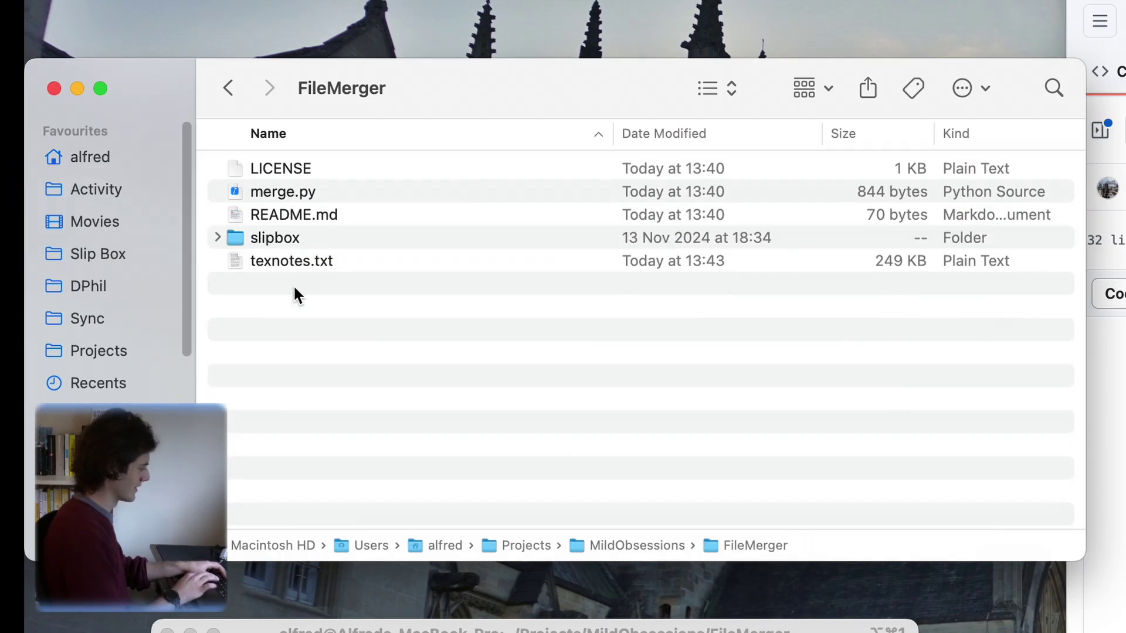
{"action": "left_click", "coordinate": [308, 262]}
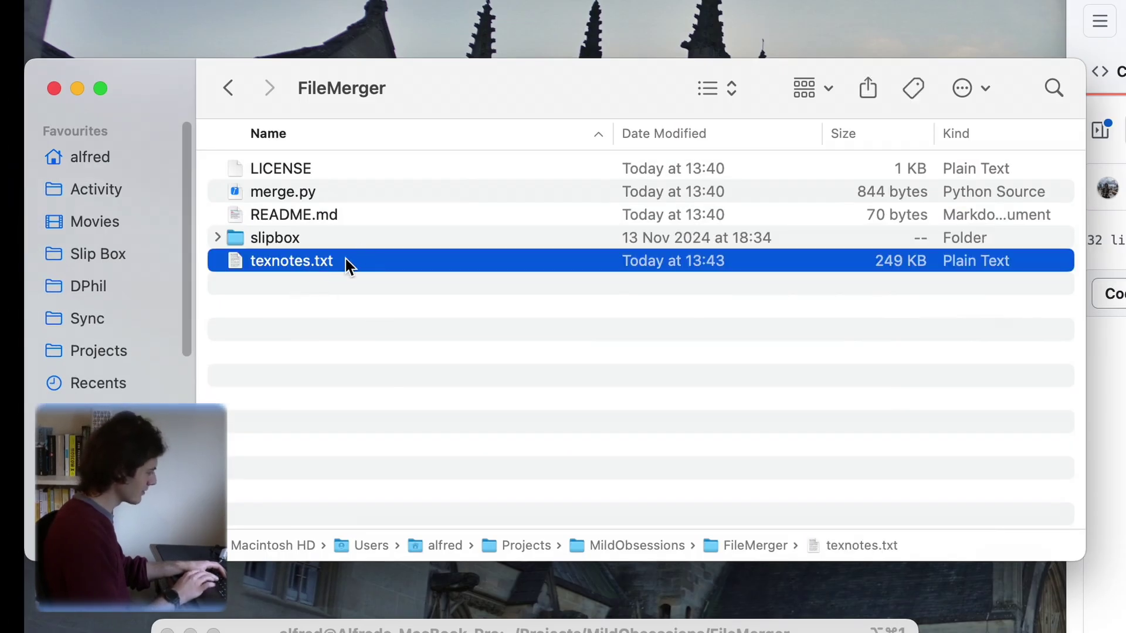
{"action": "key", "text": "space"}
{"action": "key", "text": "super+o"}
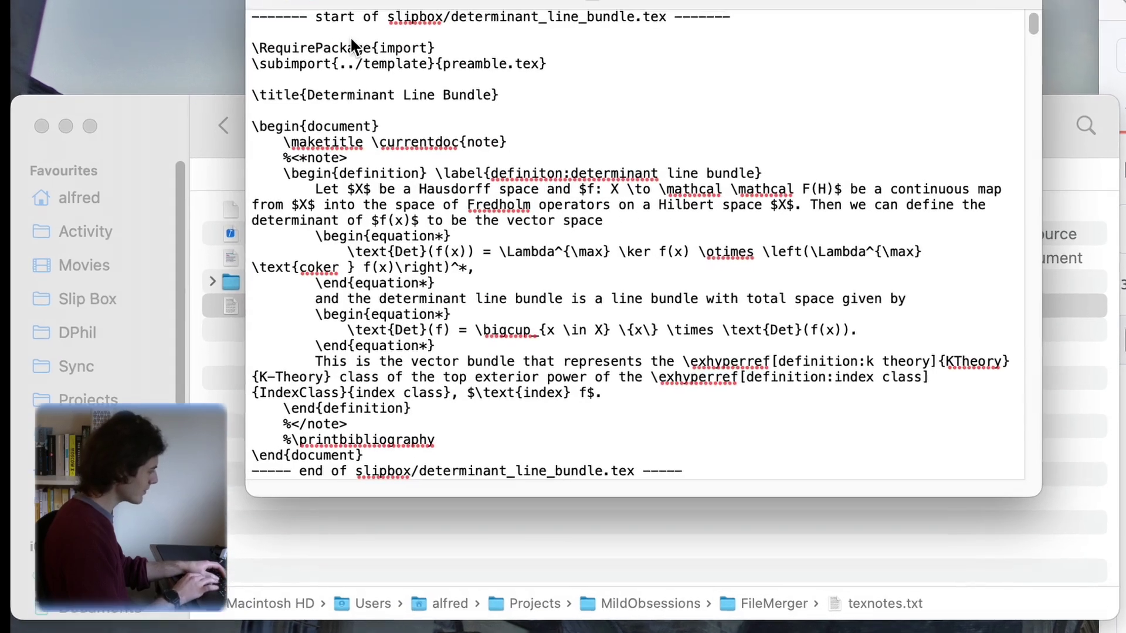
{"action": "scroll", "coordinate": [363, 172], "scroll_direction": "down", "scroll_amount": 15}
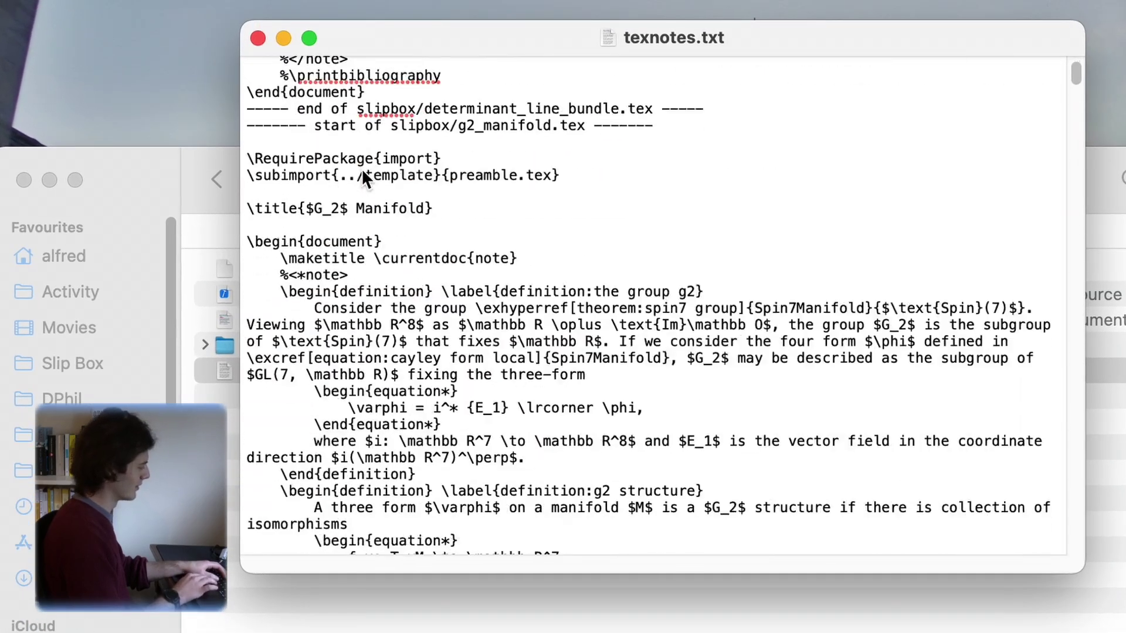
{"action": "scroll", "coordinate": [323, 176], "scroll_direction": "up", "scroll_amount": 1}
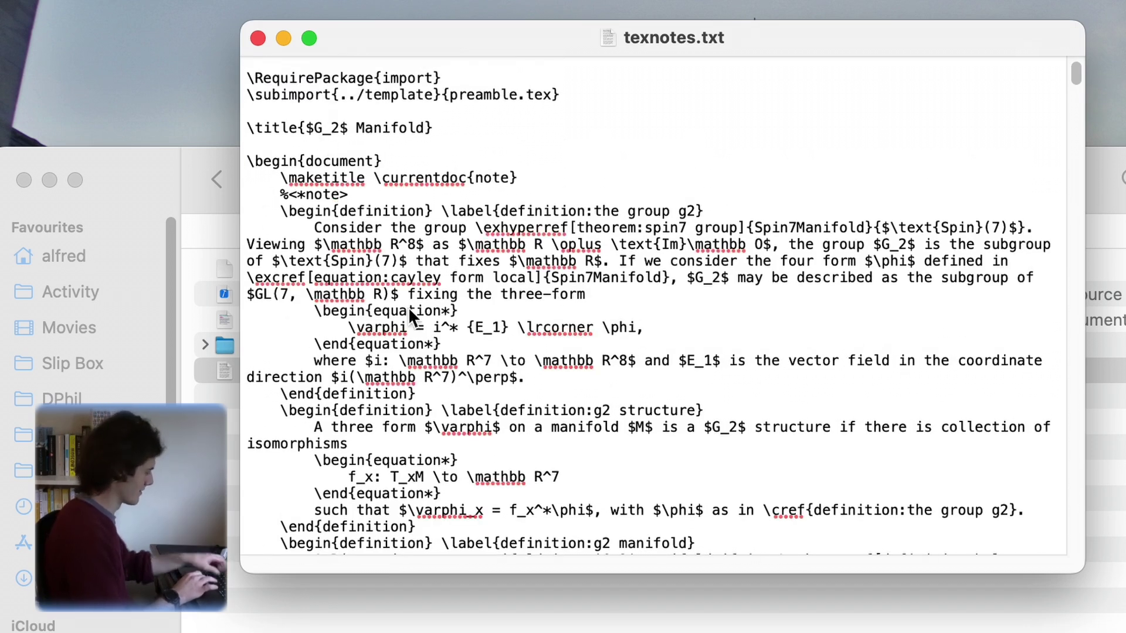
{"action": "scroll", "coordinate": [431, 287], "scroll_direction": "down", "scroll_amount": 20}
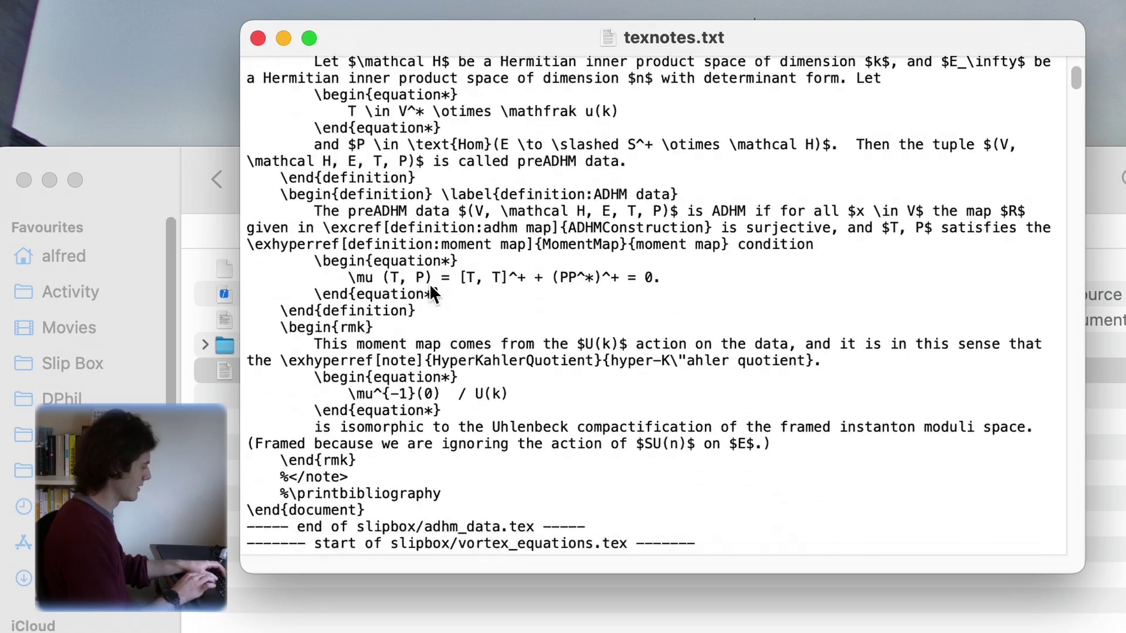
{"action": "scroll", "coordinate": [434, 287], "scroll_direction": "down", "scroll_amount": 3}
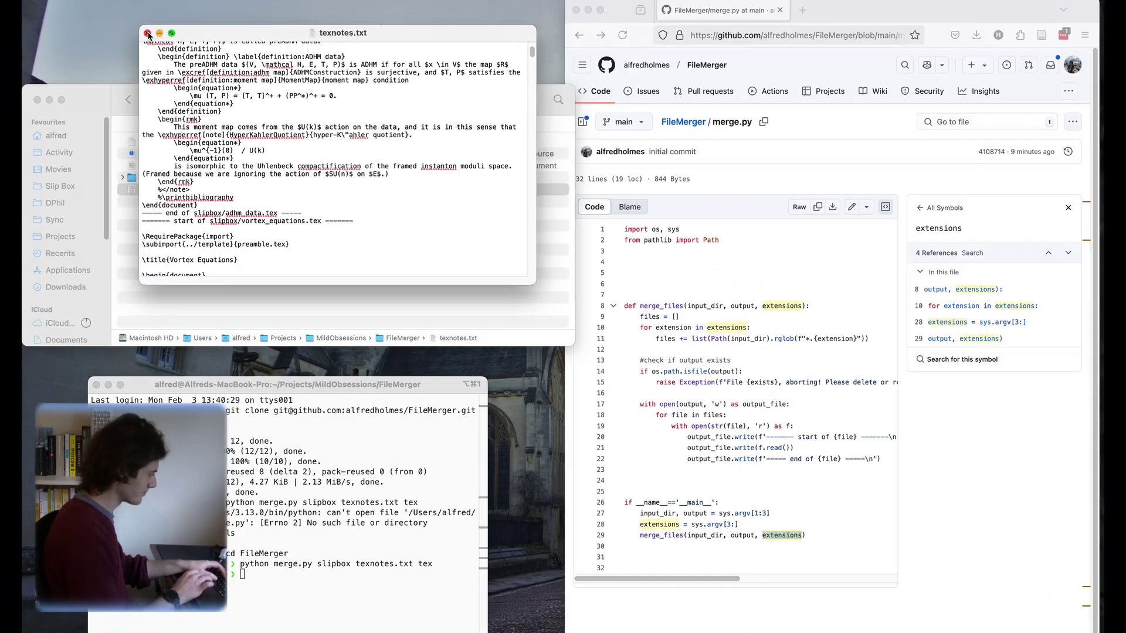
- Close TextEdit, launch ChatGPT from Spotlight and snap its window to the right half
{"action": "left_click", "coordinate": [148, 34]}
{"action": "left_click", "coordinate": [228, 235]}
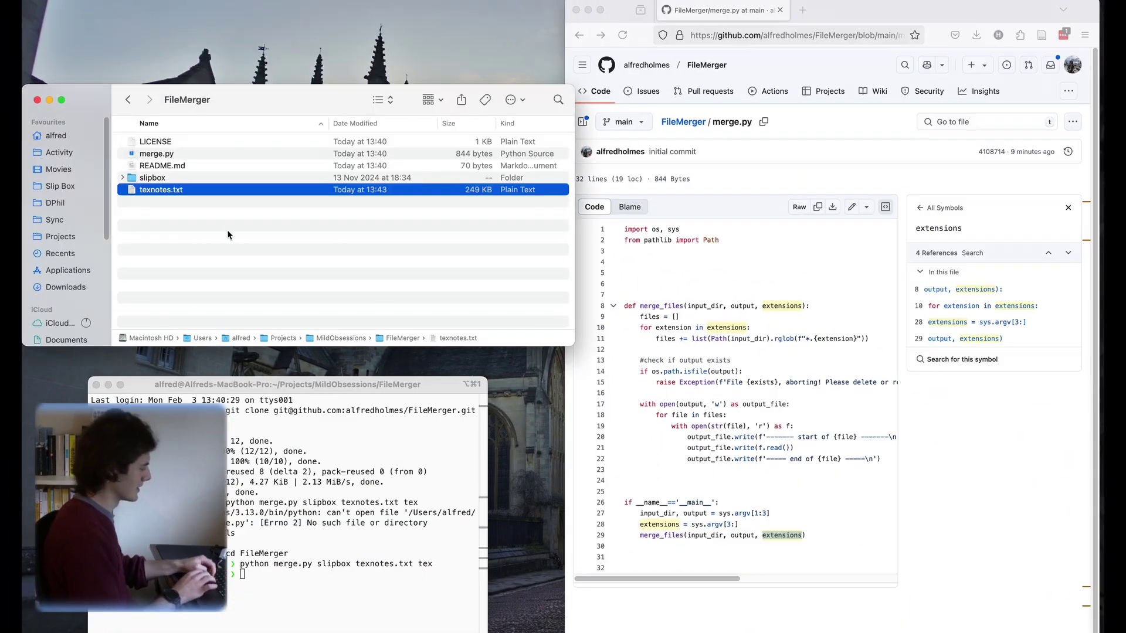
{"action": "key", "text": "super+space"}
{"action": "type", "text": "chat"}
{"action": "key", "text": "Return"}
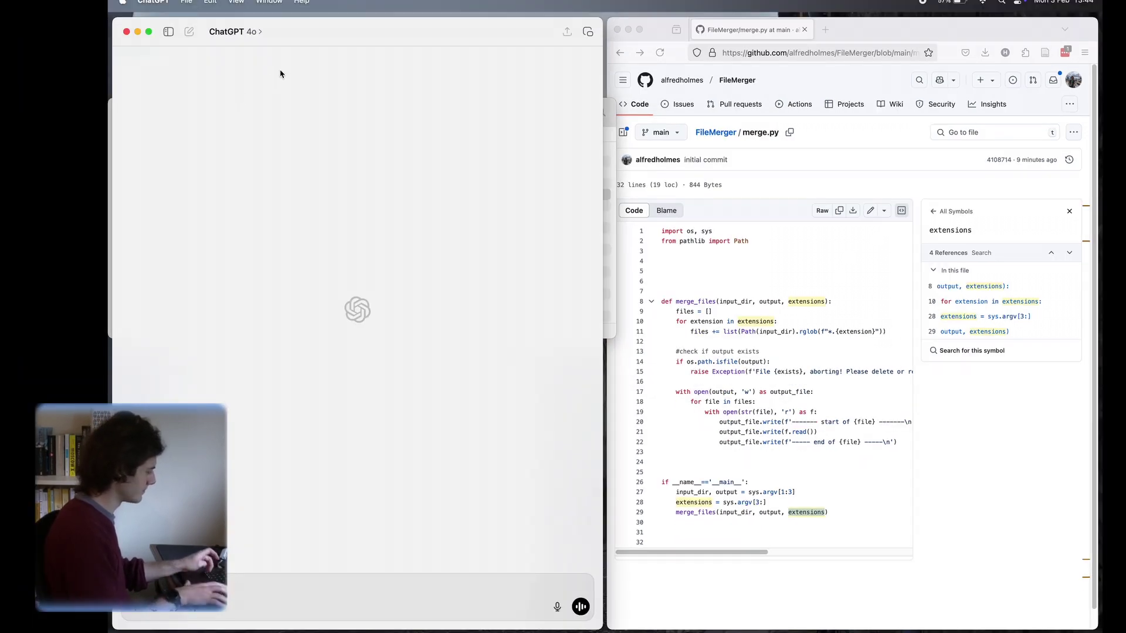
{"action": "key", "text": "ctrl+alt+Right"}
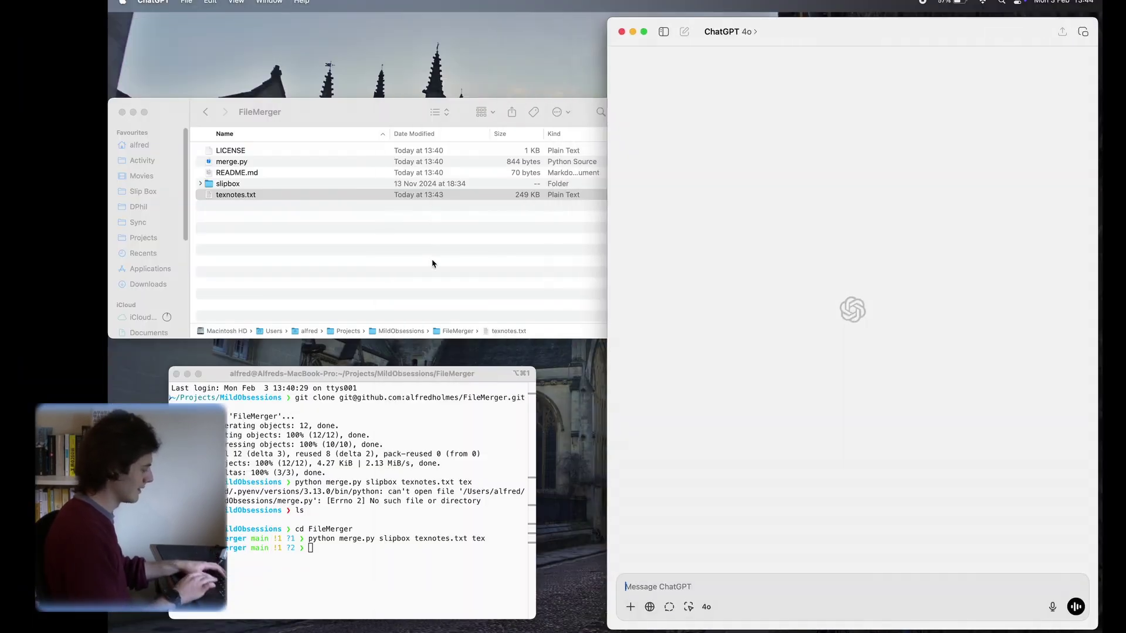
- Attach texnotes.txt in ChatGPT and send 'Read my notes and give me some advice'
{"action": "left_click_drag", "start_coordinate": [285, 197], "coordinate": [716, 586]}
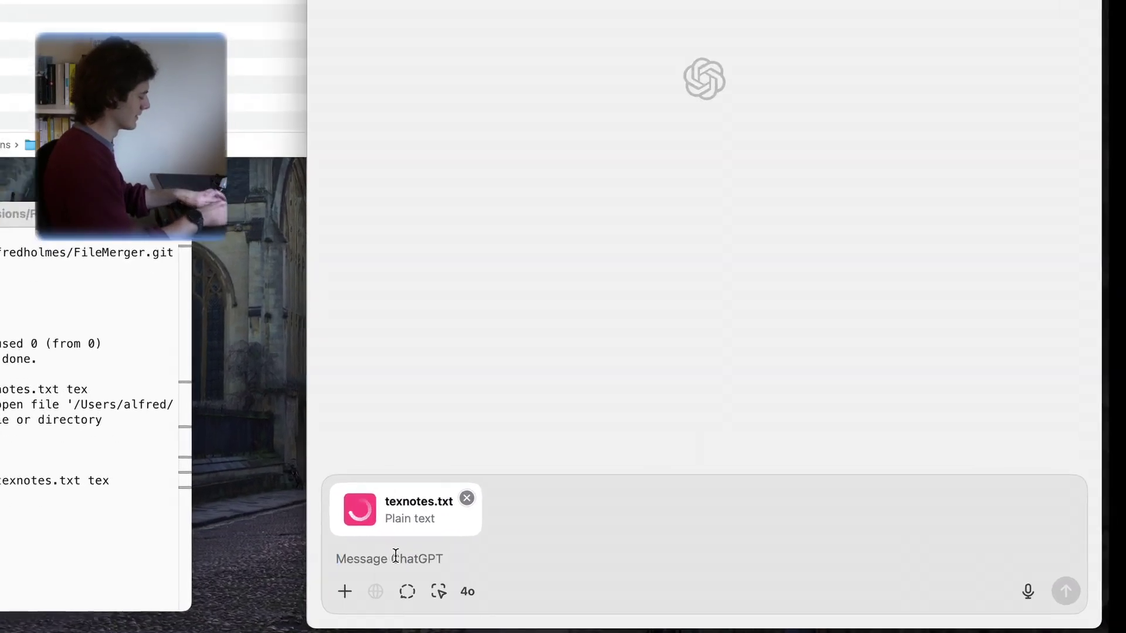
{"action": "type", "text": "Re"}
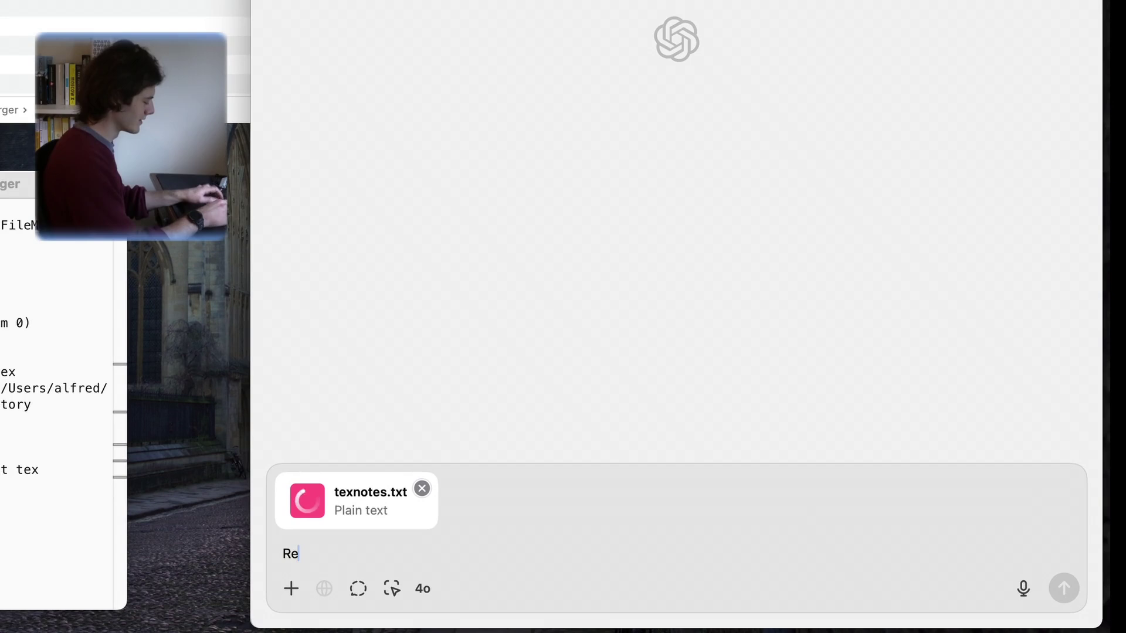
{"action": "type", "text": "ad my notes "}
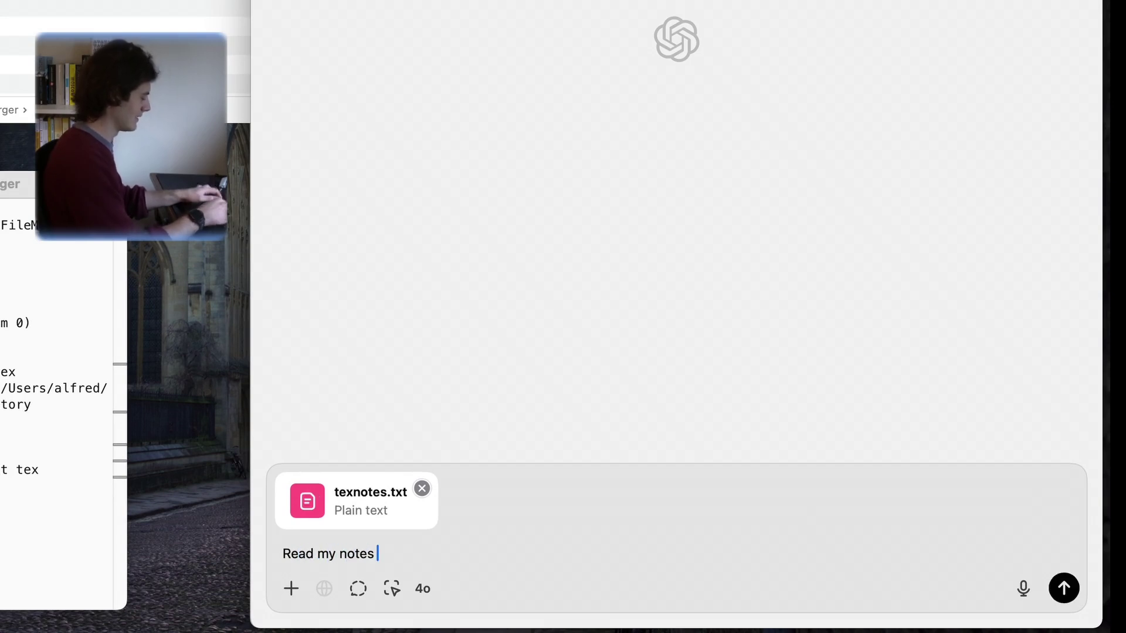
{"action": "type", "text": "and give me "}
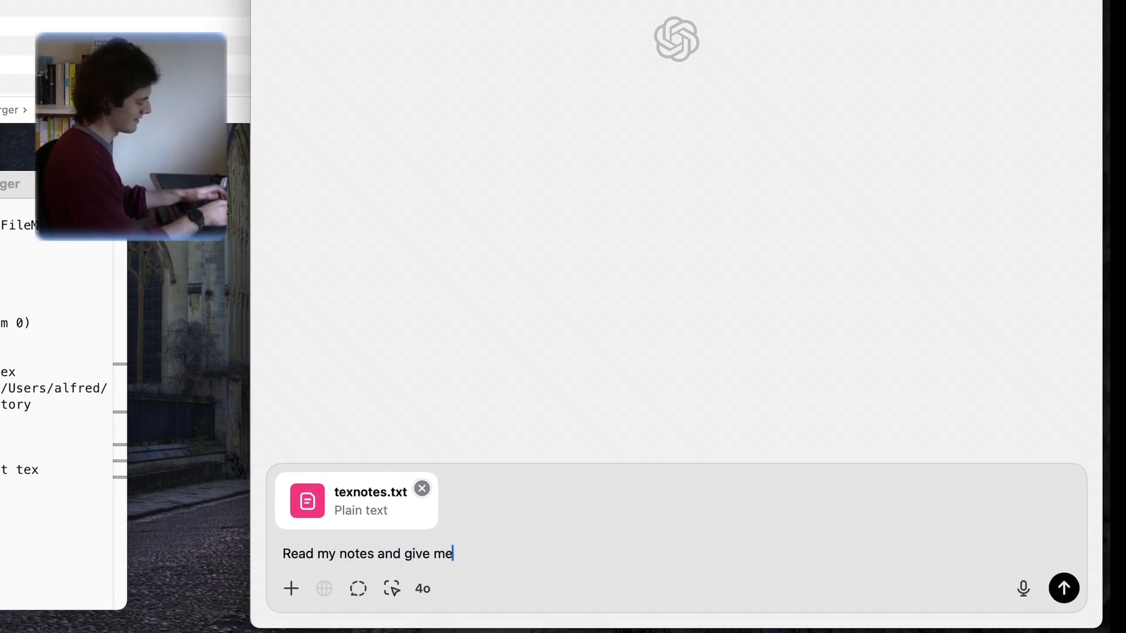
{"action": "type", "text": "some advice"}
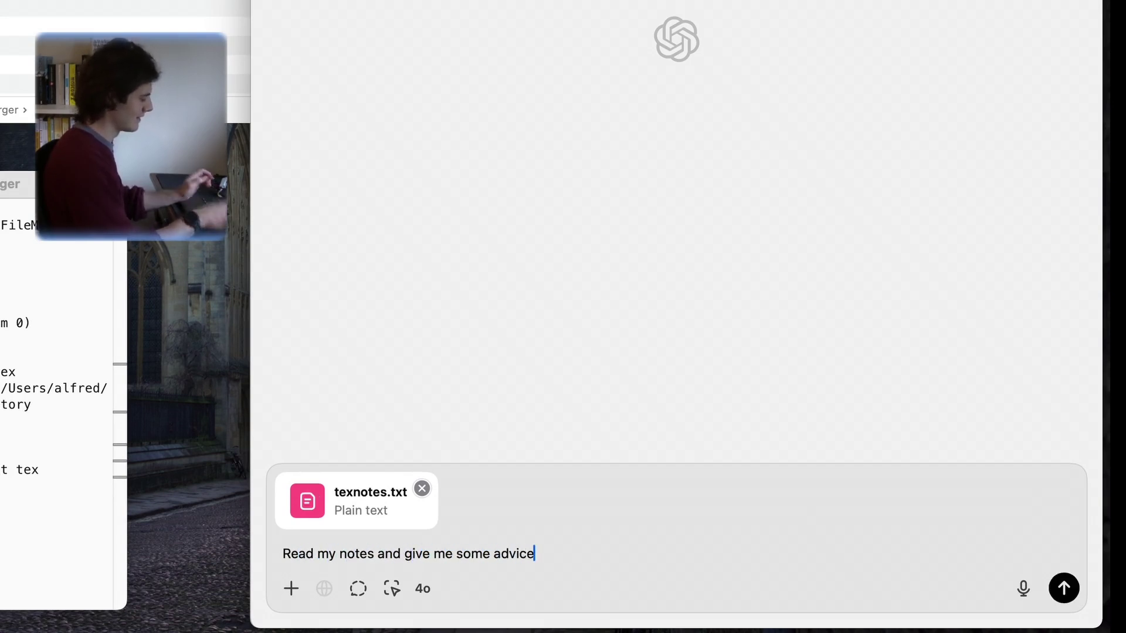
{"action": "key", "text": "Return"}
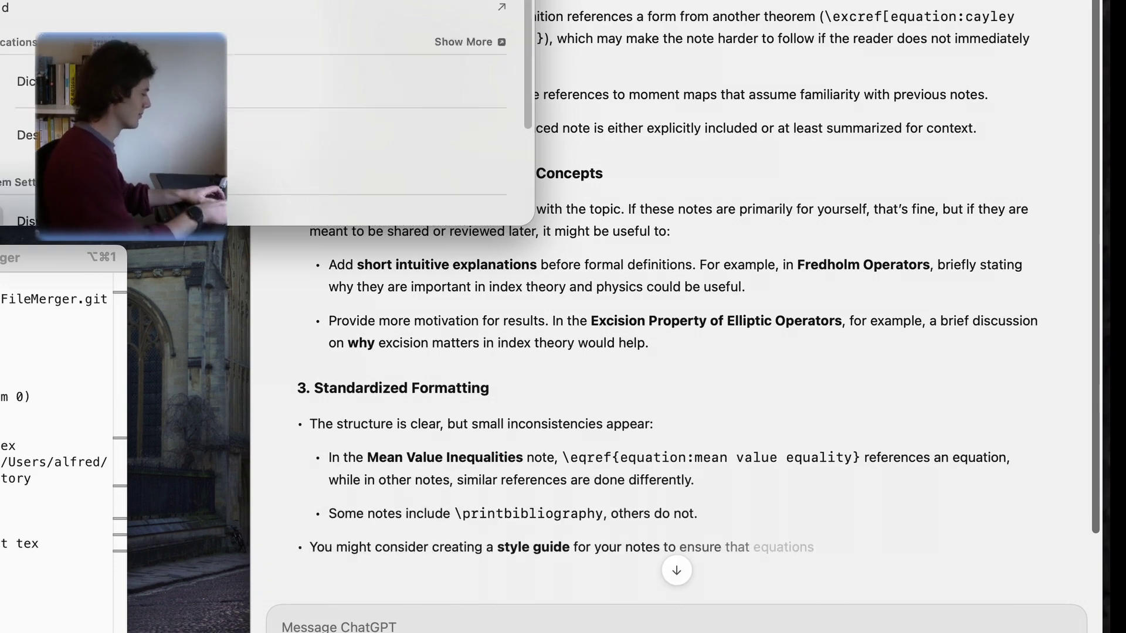
- Launch Day One from Spotlight to view its journal entries
{"action": "type", "text": "do"}
{"action": "key", "text": "BackSpace"}
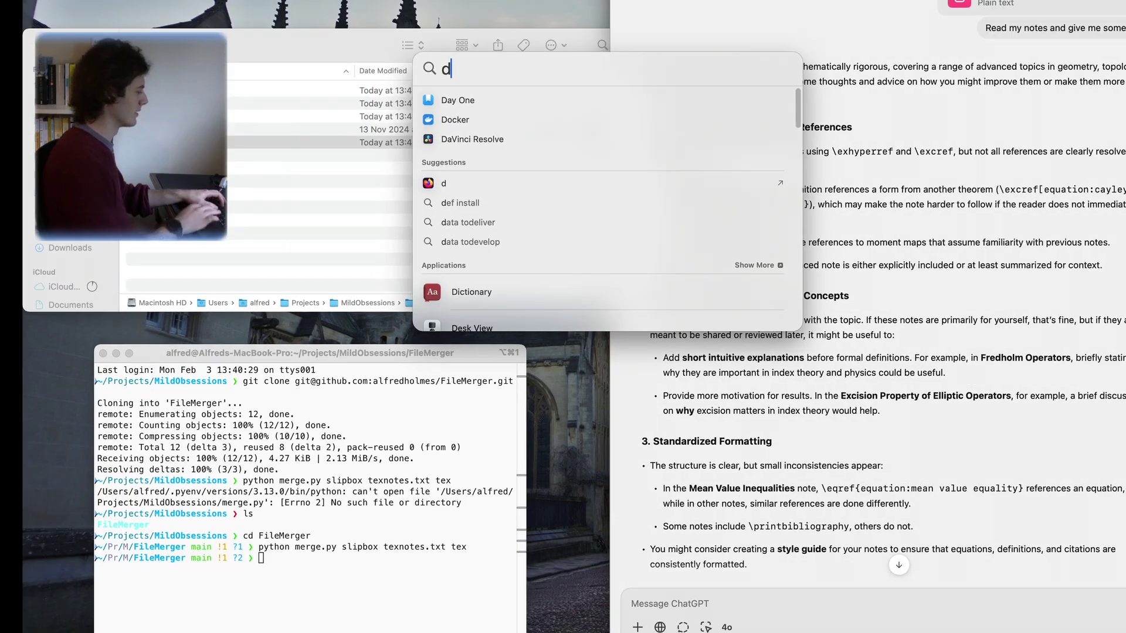
{"action": "key", "text": "Return"}
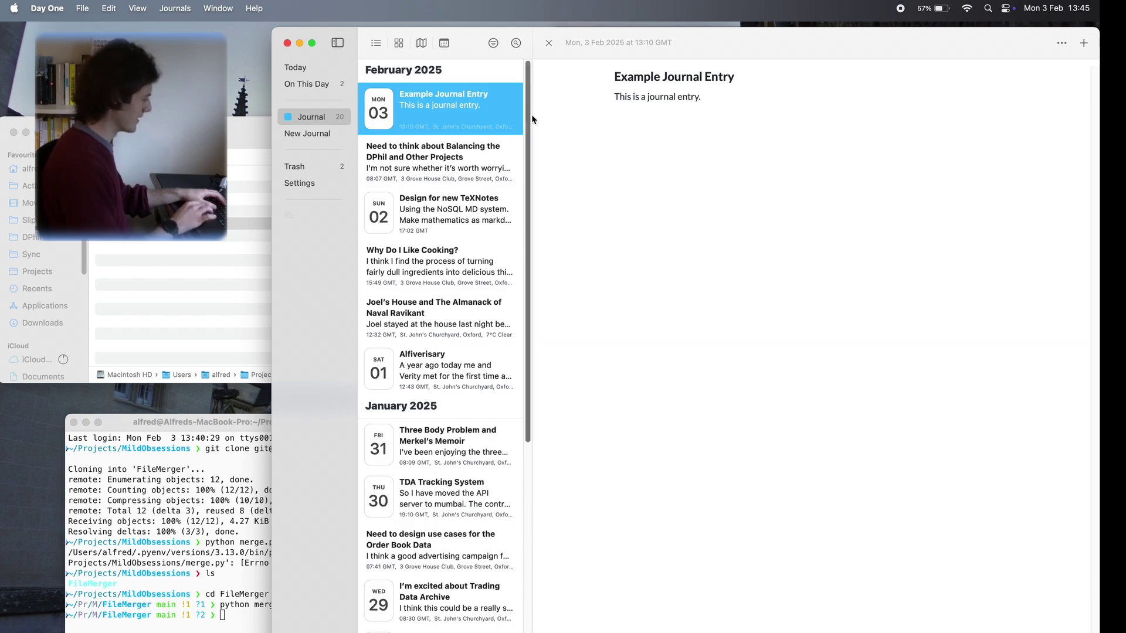
- Export the Day One journal as a Plain Text / Markdown (.zip) archive into Documents
{"action": "left_click", "coordinate": [83, 9]}
{"action": "mouse_move", "coordinate": [115, 133]}
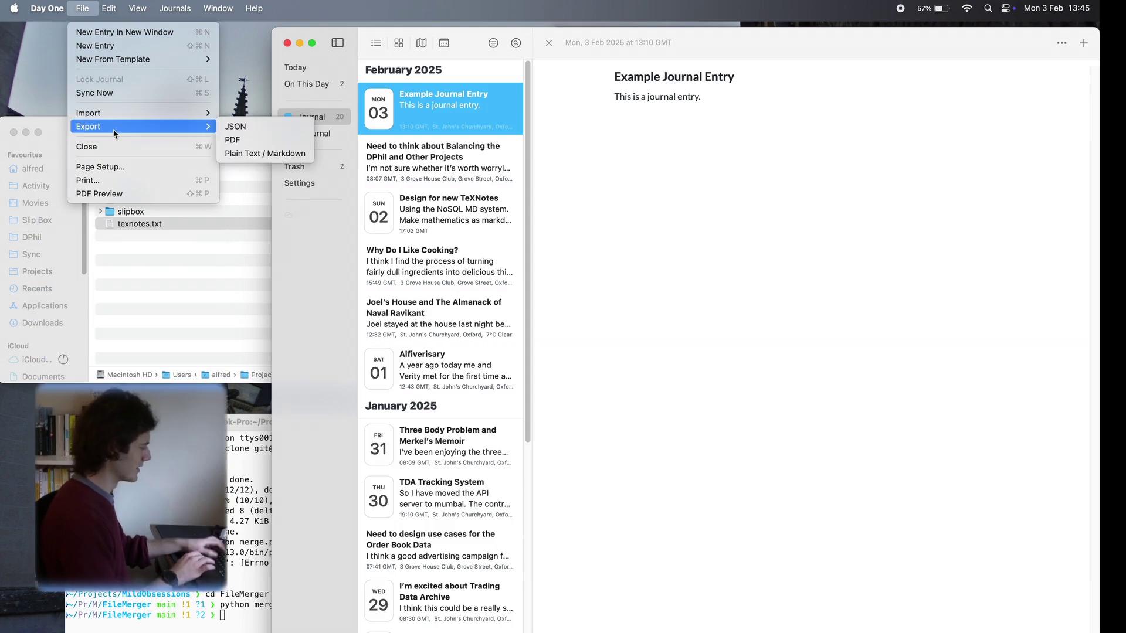
{"action": "left_click", "coordinate": [266, 154]}
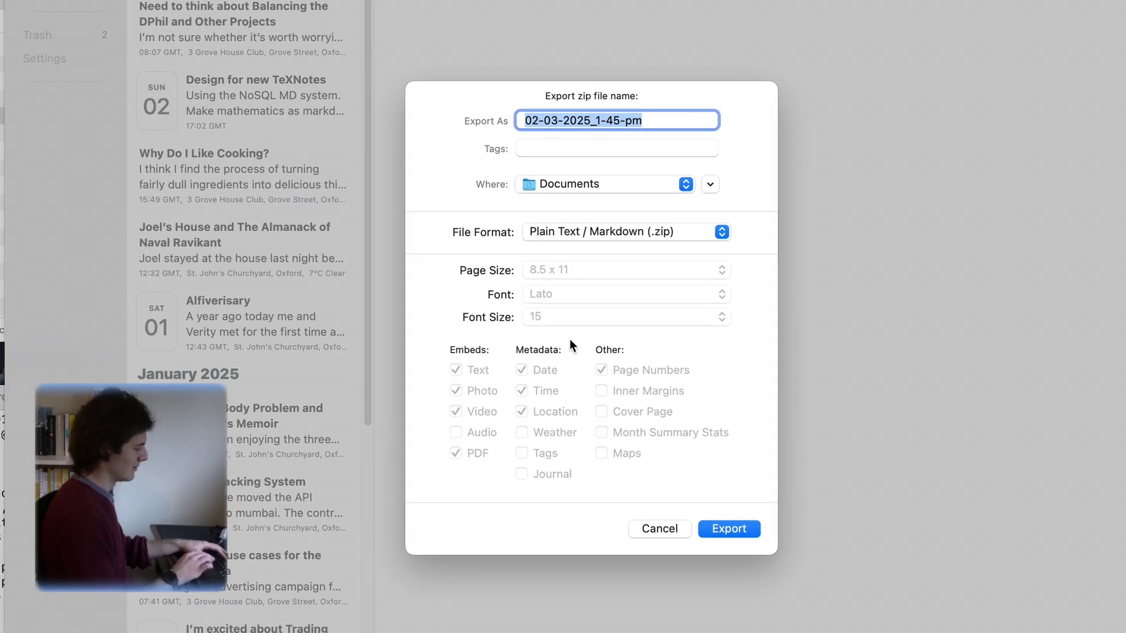
{"action": "left_click", "coordinate": [580, 230]}
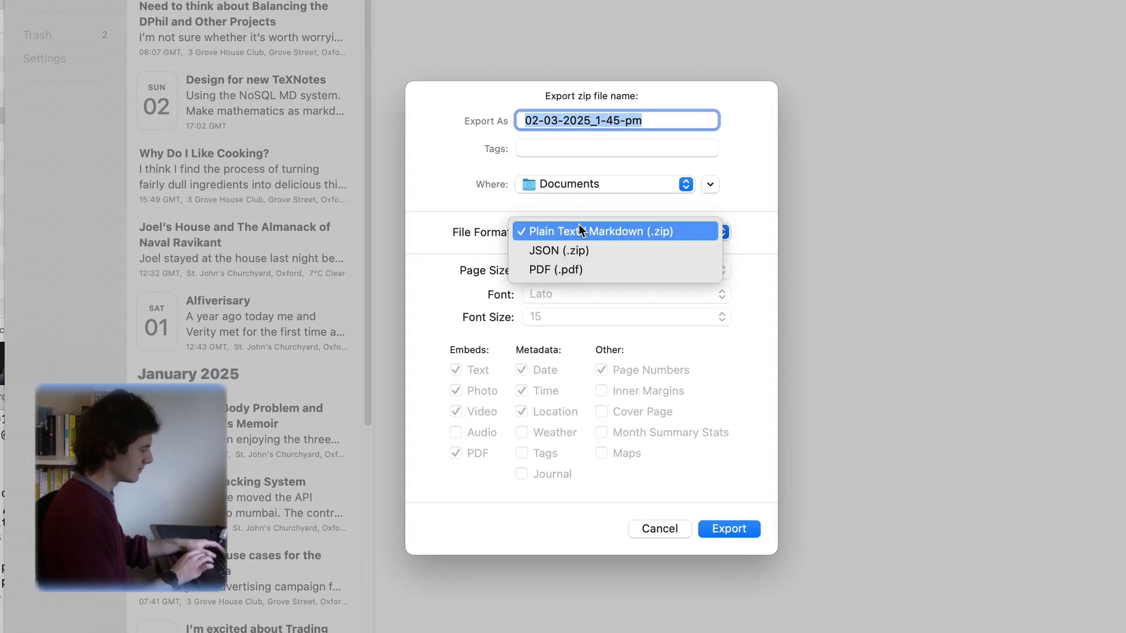
{"action": "left_click", "coordinate": [579, 227]}
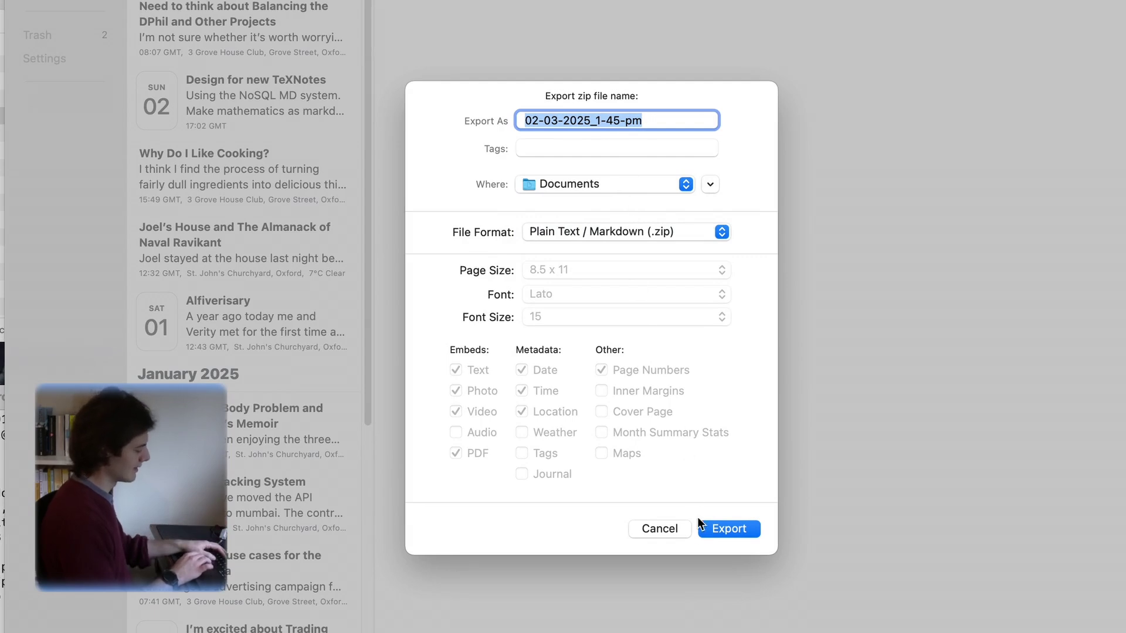
{"action": "left_click", "coordinate": [673, 532]}
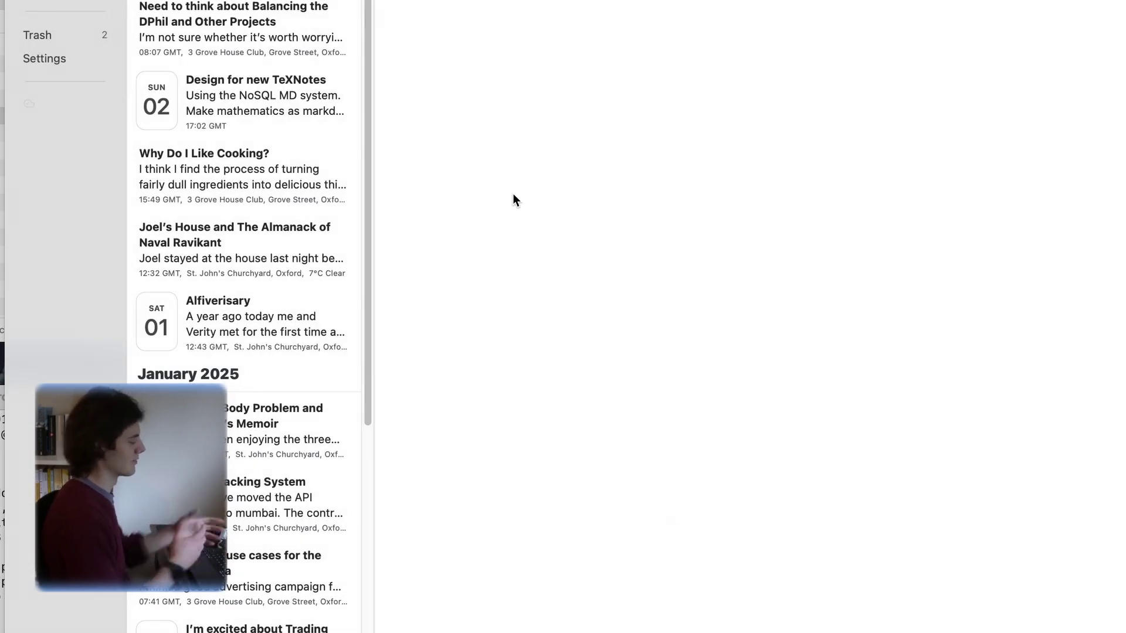
- Show the 2 Feb 'Design for new TeXNotes' entry with its theorem-note template
{"action": "left_click", "coordinate": [219, 104]}
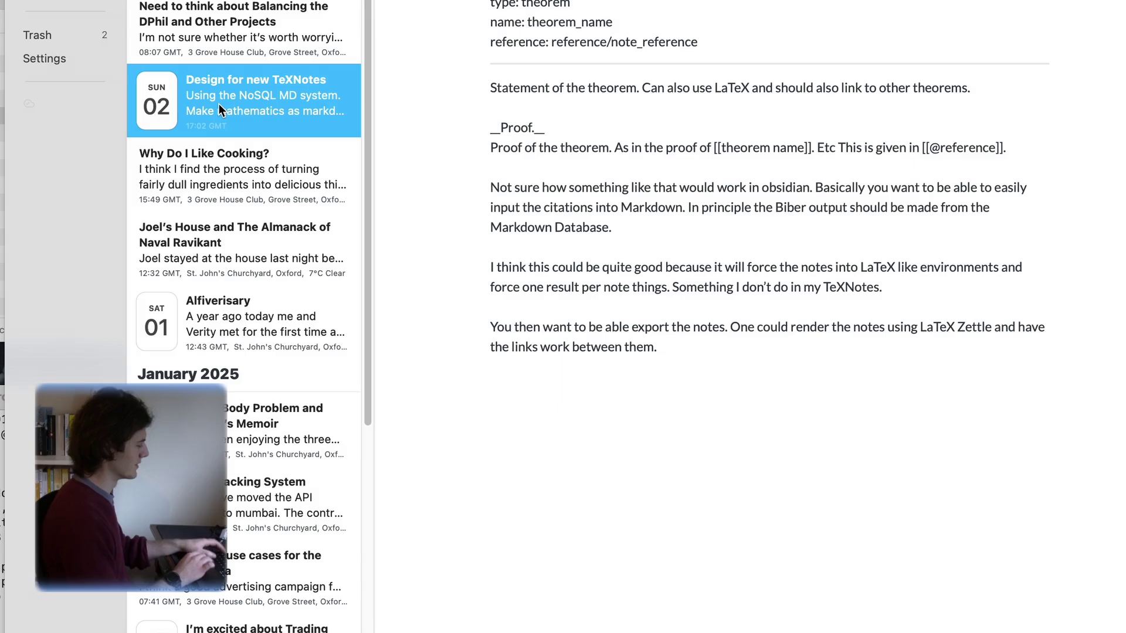